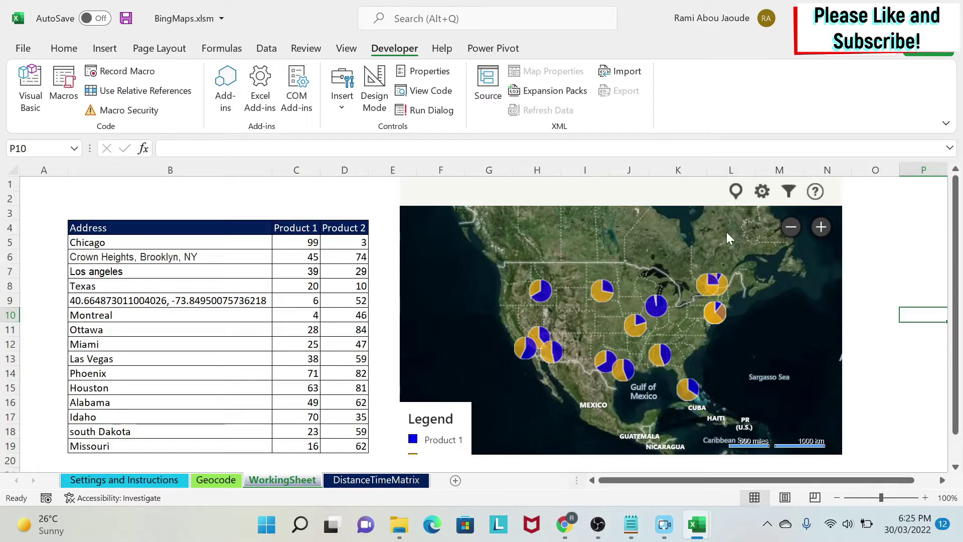
Switch to the VRP_Spreadsheet_Solver workbook and view its 4.Solution and 5.Visualization sheets
left_click(697, 524)
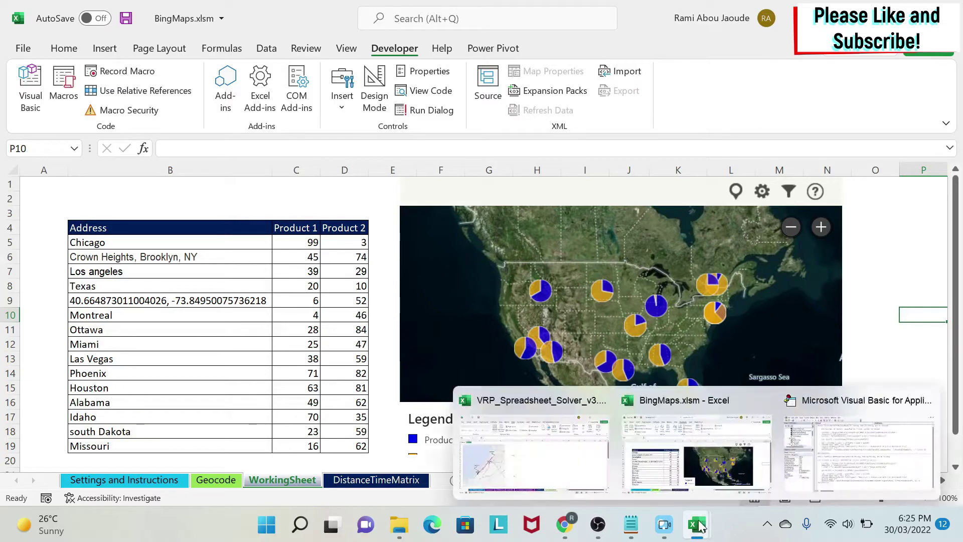
left_click(569, 458)
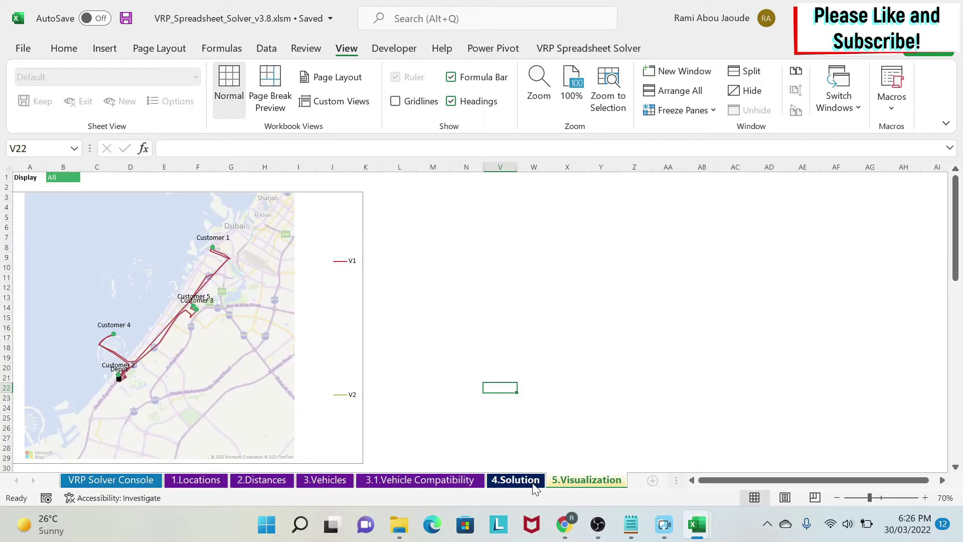
left_click(515, 480)
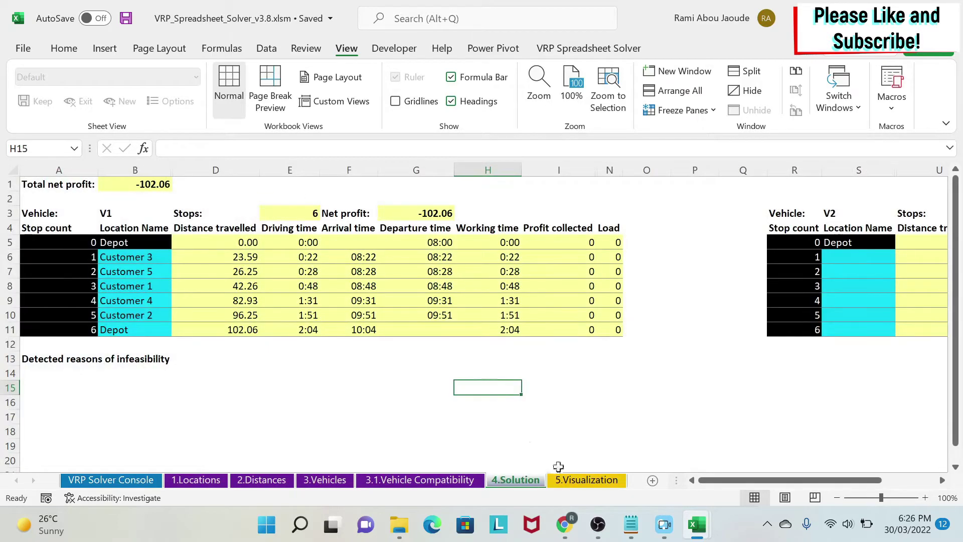
left_click(587, 481)
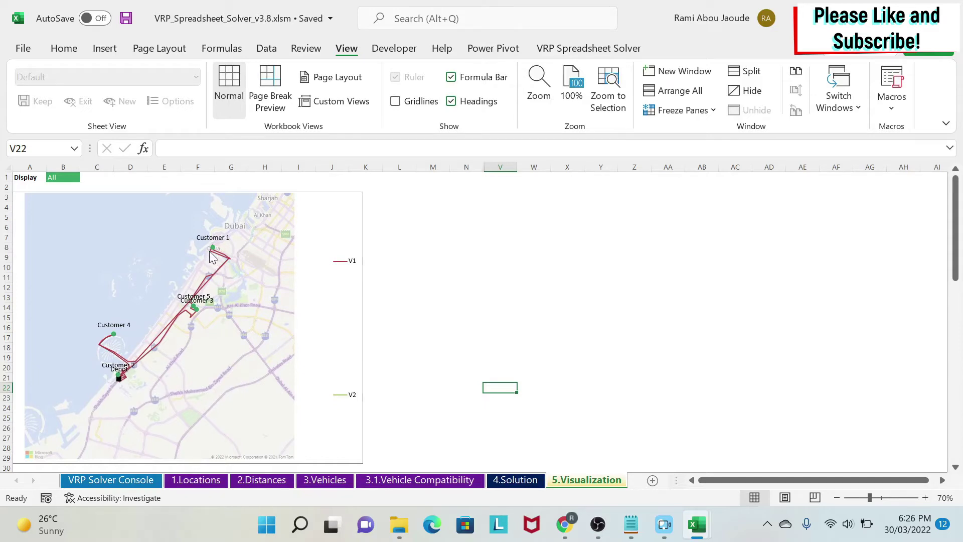
Return to BingMaps.xlsm and show its Settings and Instructions sheet
mouse_move(211, 250)
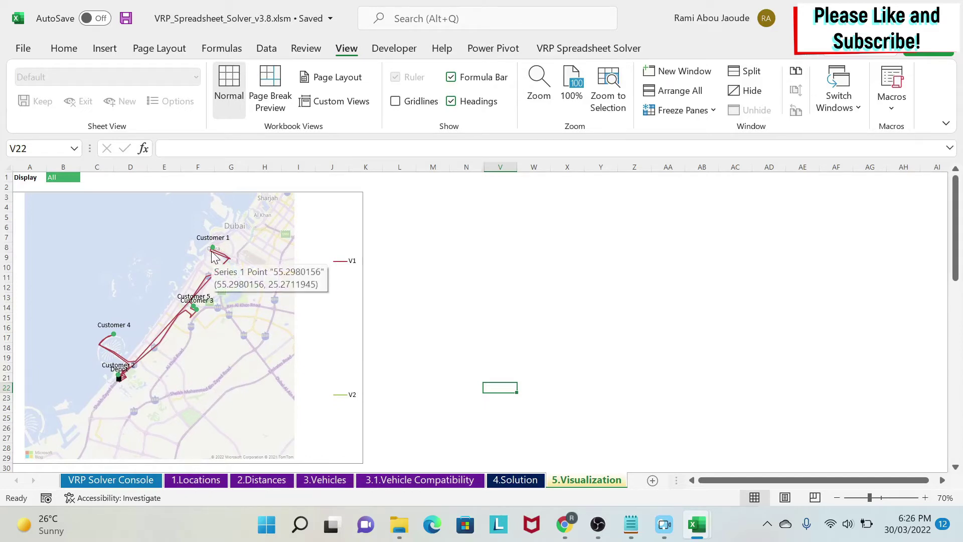
mouse_move(698, 524)
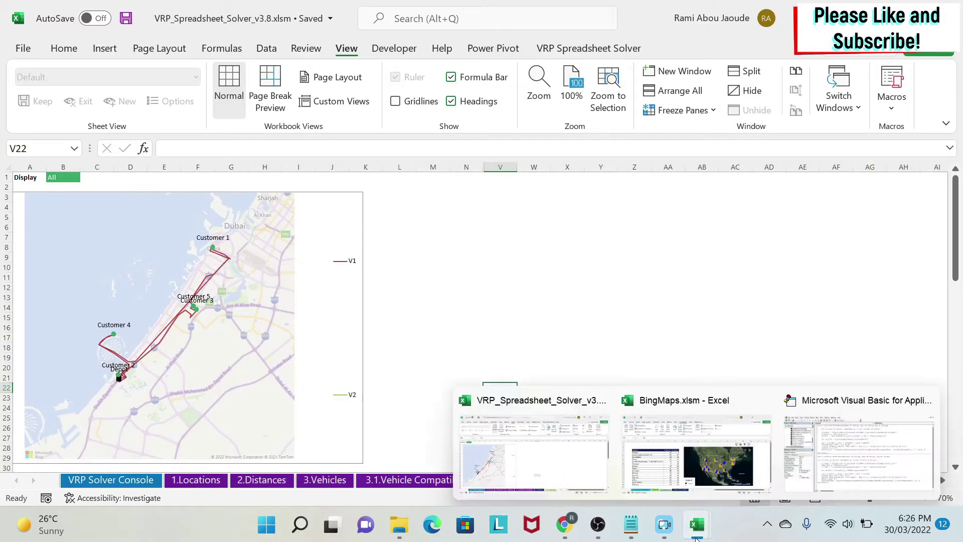
left_click(687, 459)
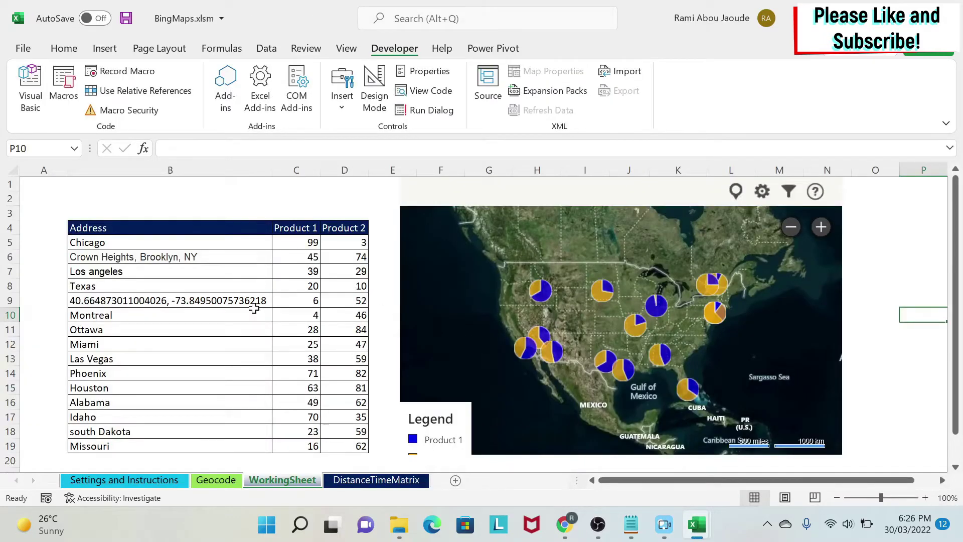
left_click(158, 482)
Select the Bing Maps Key in C7, then follow the 'bing key' search result to the Basic Key section
left_click(216, 277)
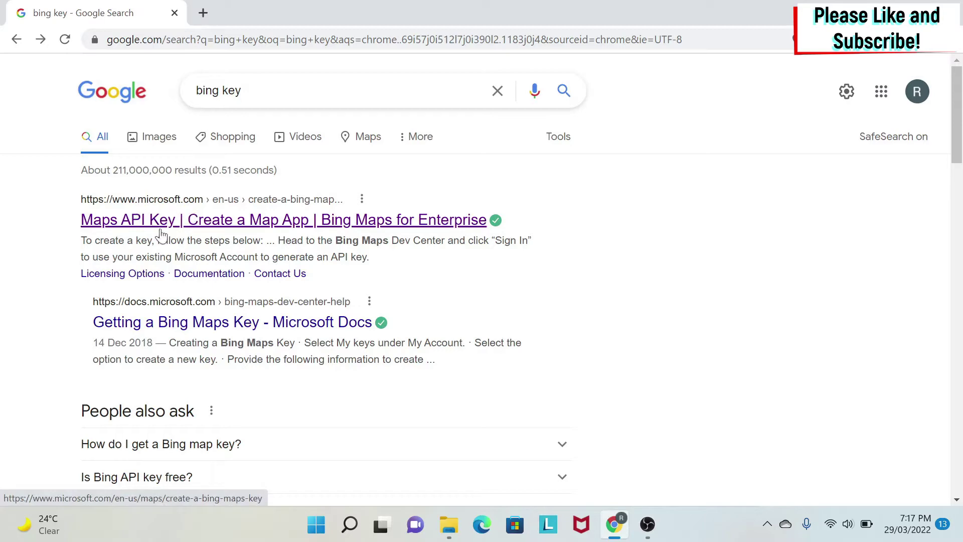
left_click(283, 225)
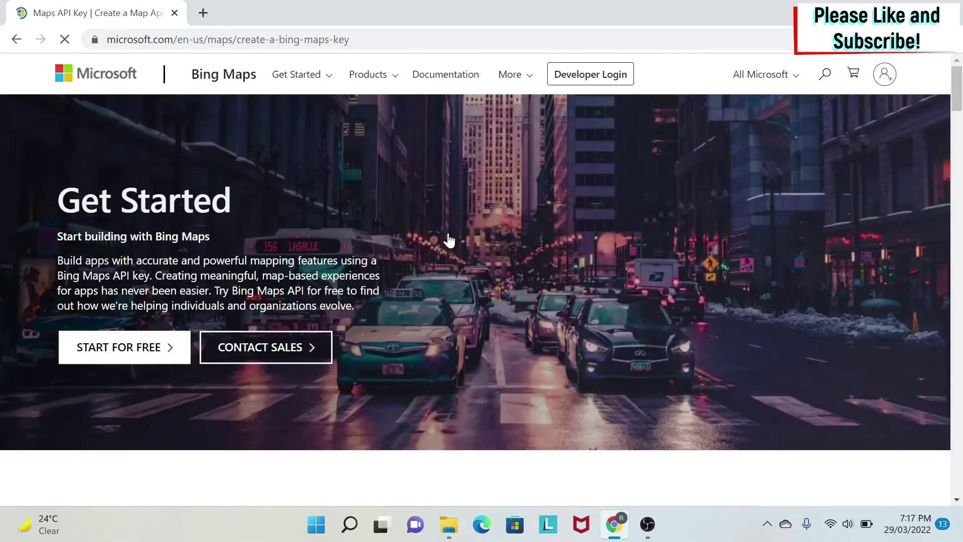
scroll(446, 239, "down", 6)
left_click(414, 311)
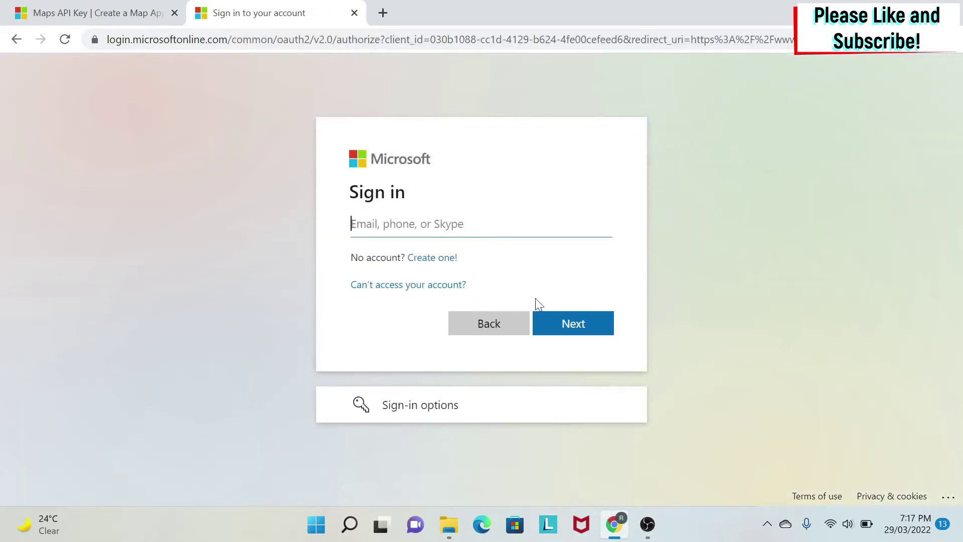
Create a new Microsoft account with an e-mail address and confirm it with the emailed verification code
left_click(421, 262)
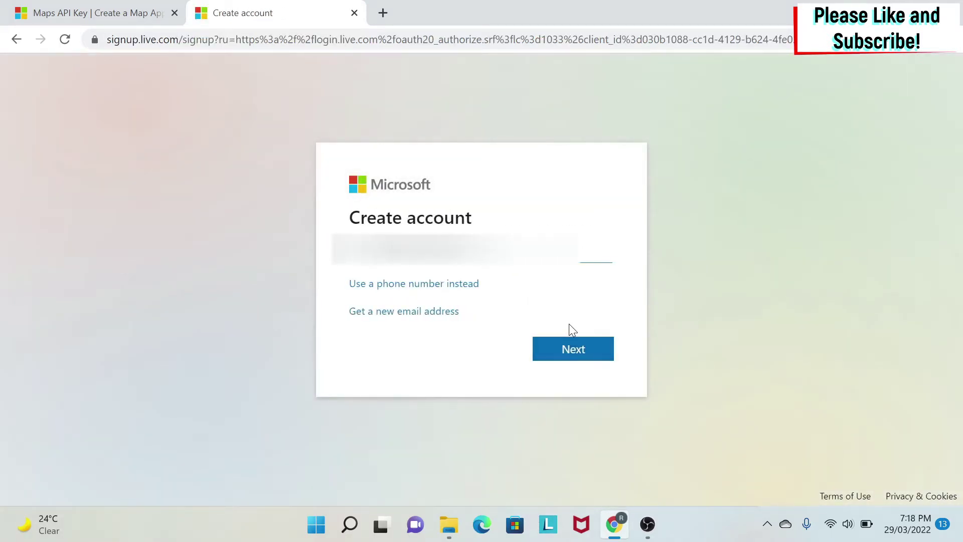
left_click(580, 353)
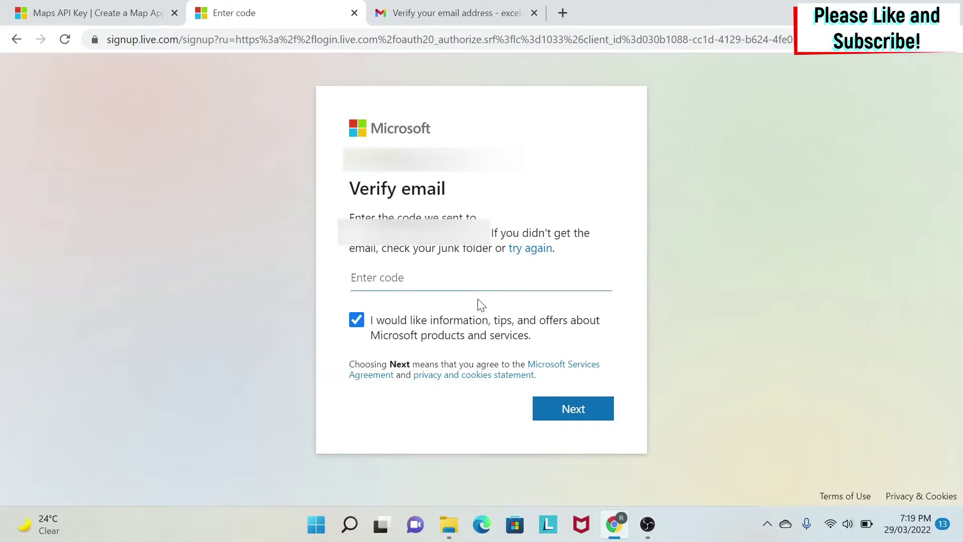
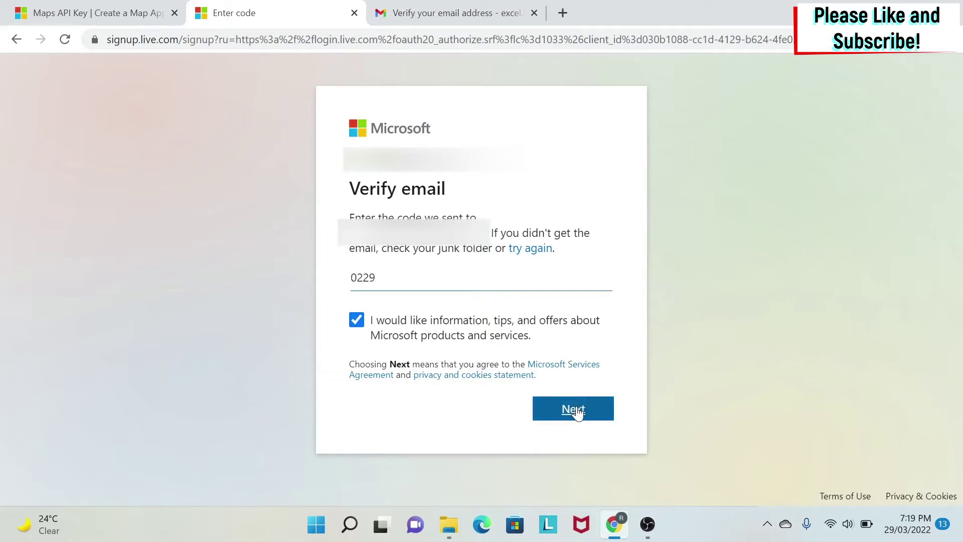
left_click(578, 409)
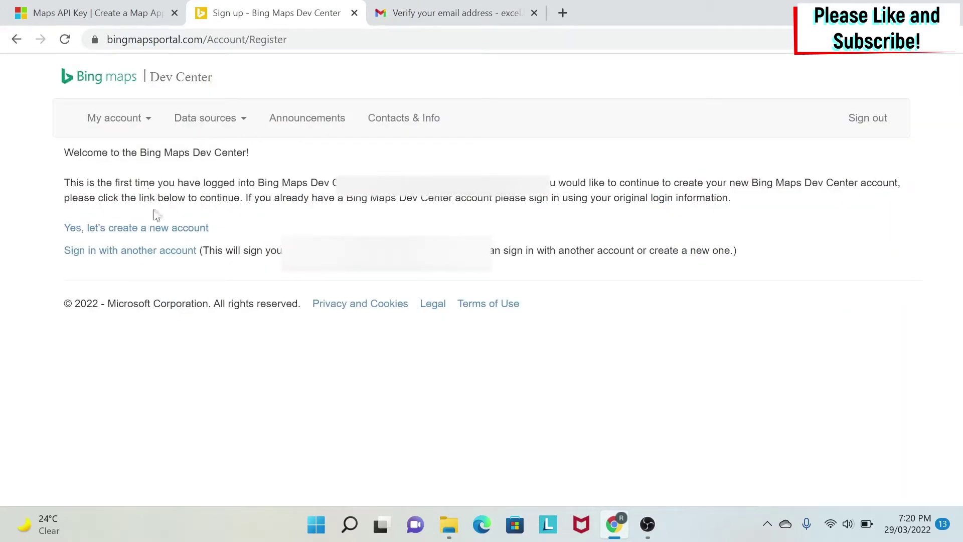
Fill in the new Dev Center account form, accept the terms of use, and create the account
left_click(126, 236)
scroll(278, 293, "down", 3)
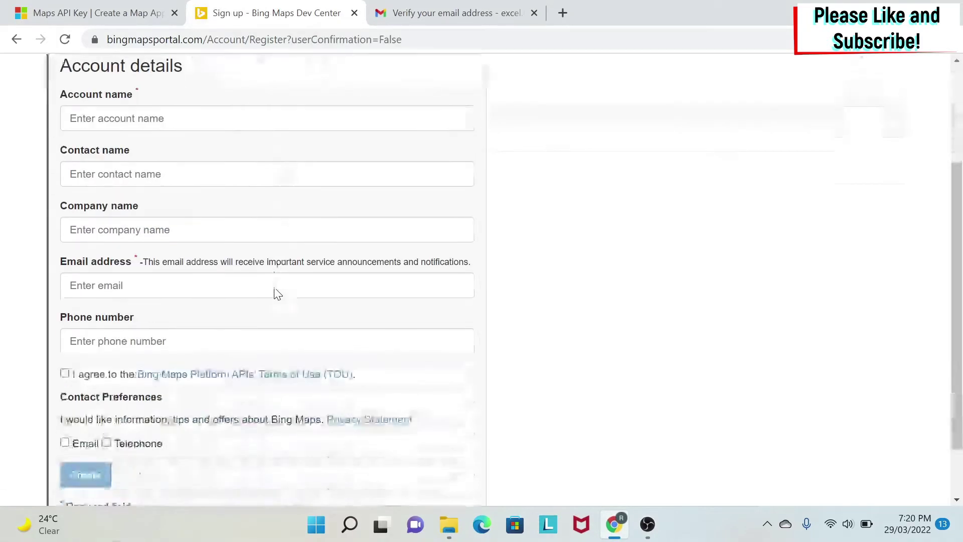
scroll(276, 294, "up", 3)
scroll(276, 291, "down", 2)
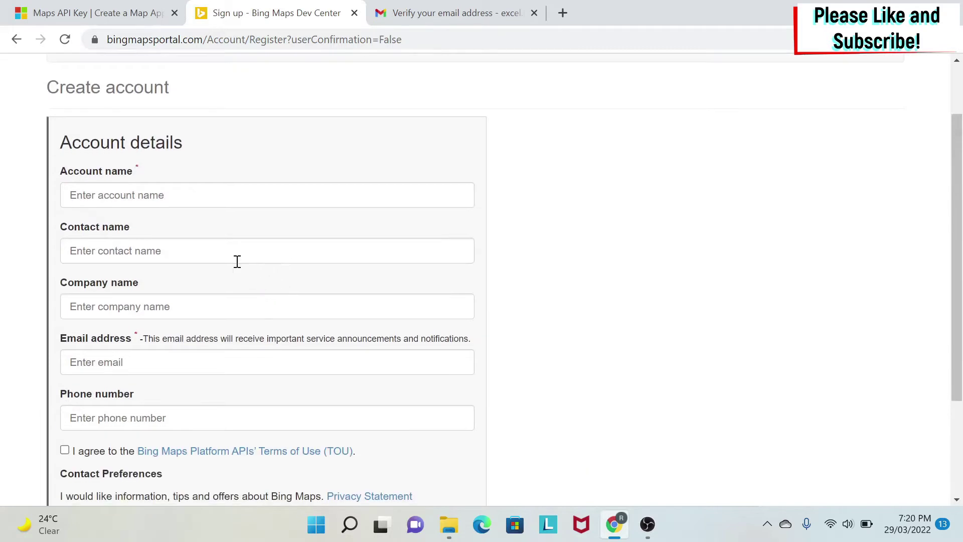
left_click(267, 186)
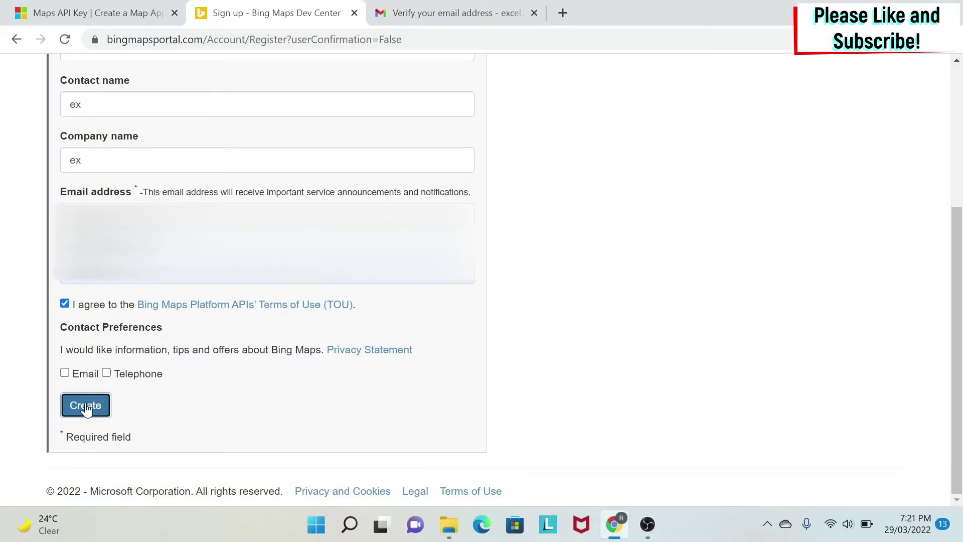
left_click(86, 409)
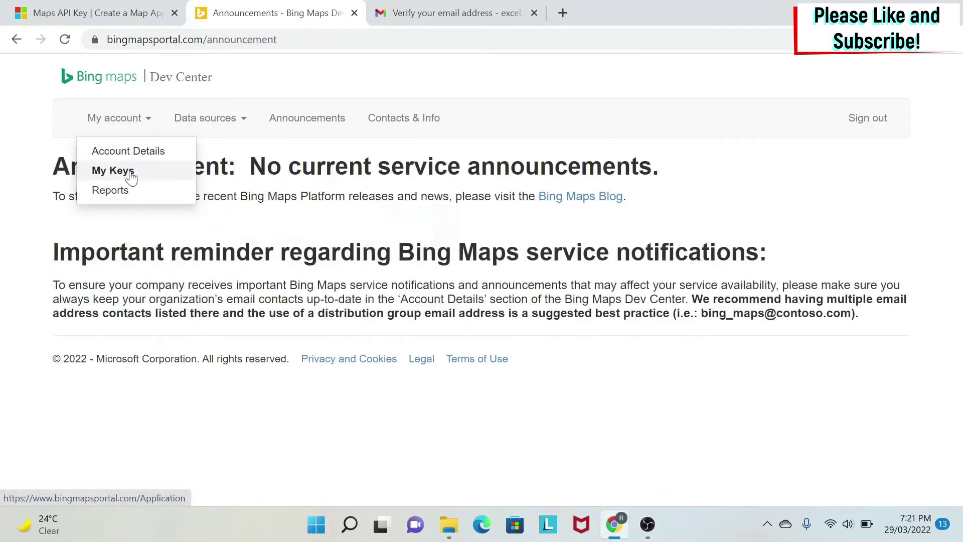
Under My account > My Keys, start a new Basic key with Dev/Test application type
mouse_move(130, 131)
left_click(125, 170)
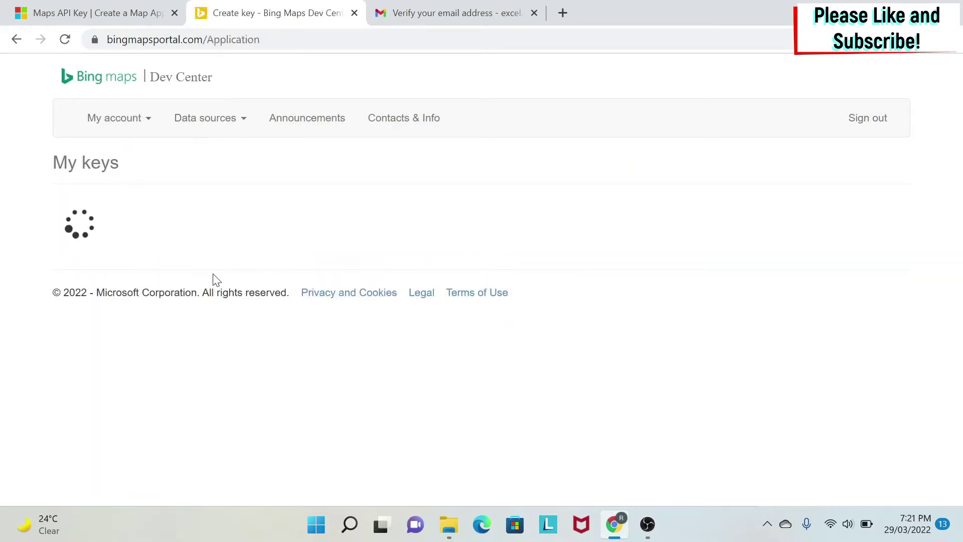
left_click(215, 262)
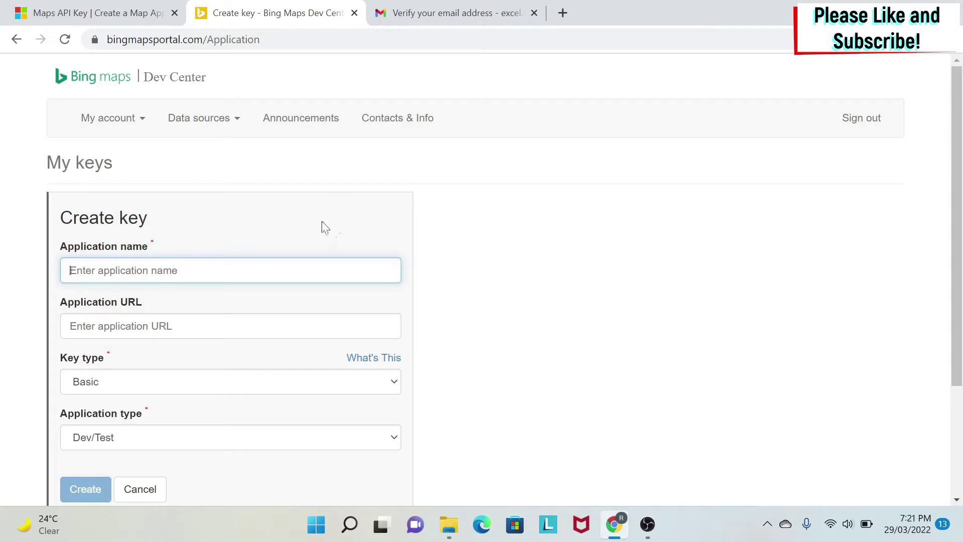
scroll(306, 260, "down", 1)
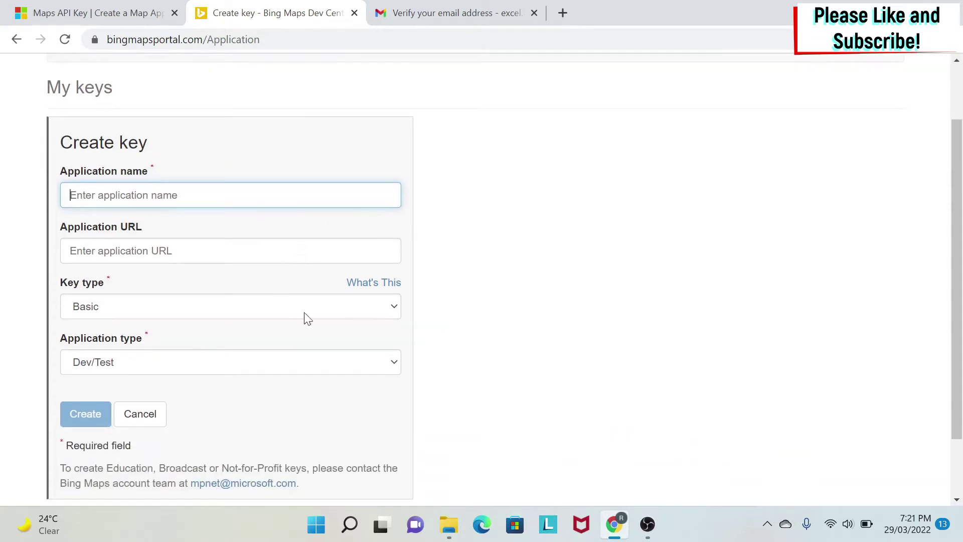
left_click(325, 362)
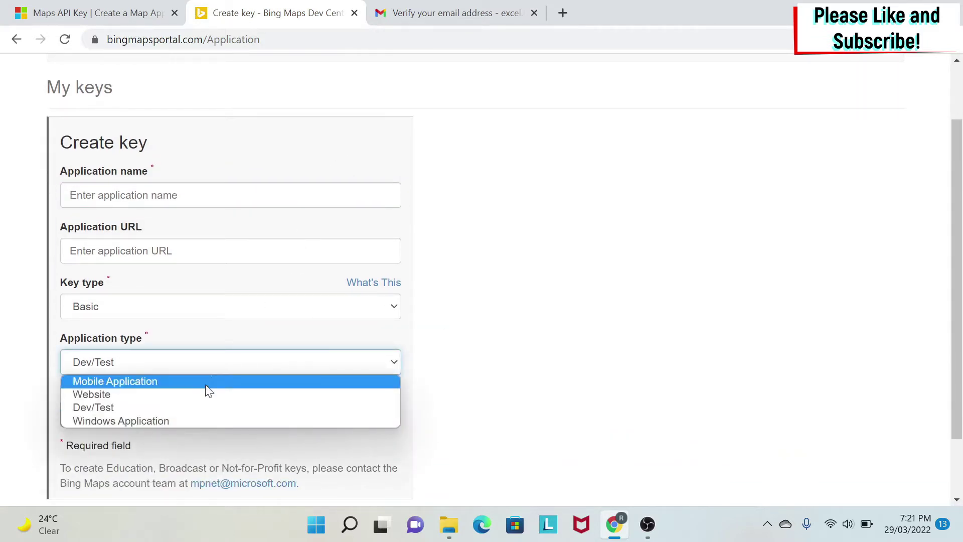
left_click(185, 408)
Name the key App1, create it, and copy the new key
left_click(127, 190)
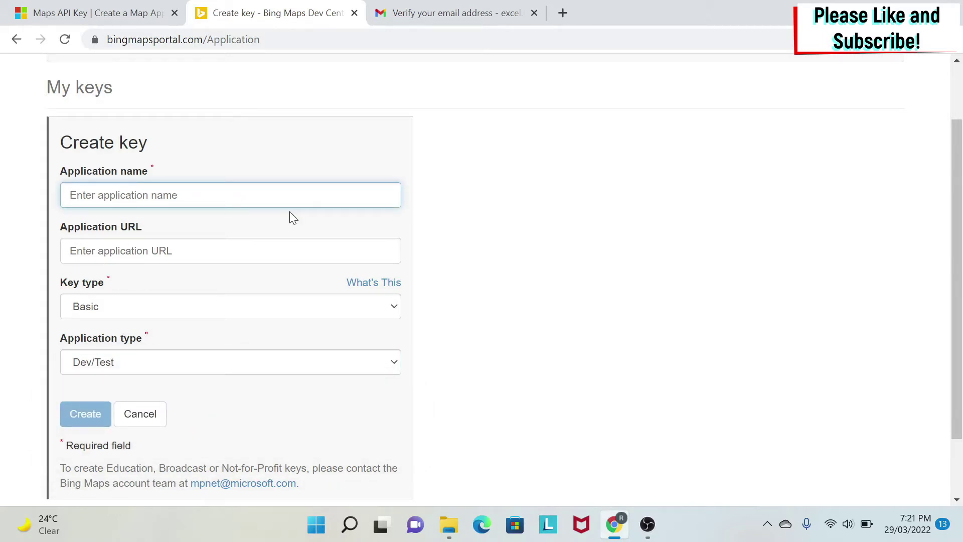
type("App")
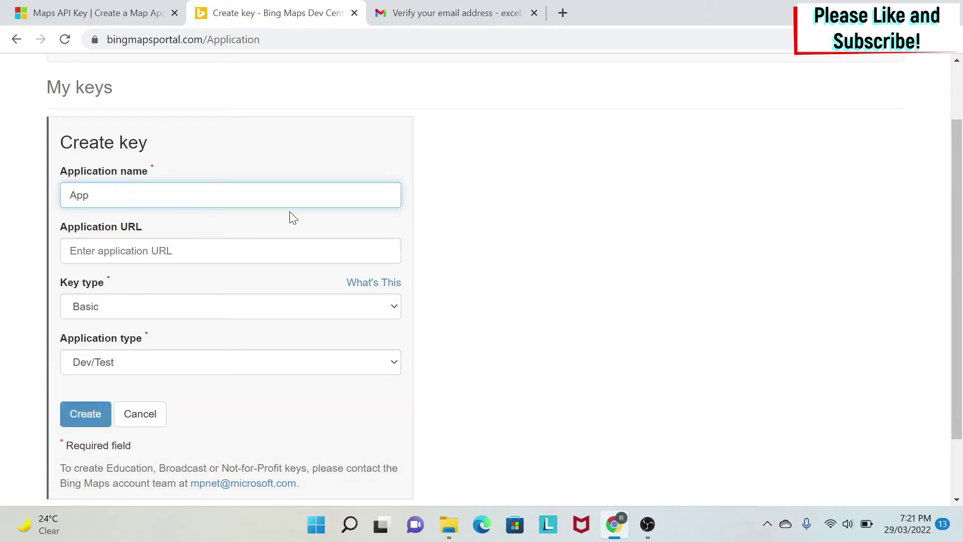
type("1")
key("Tab")
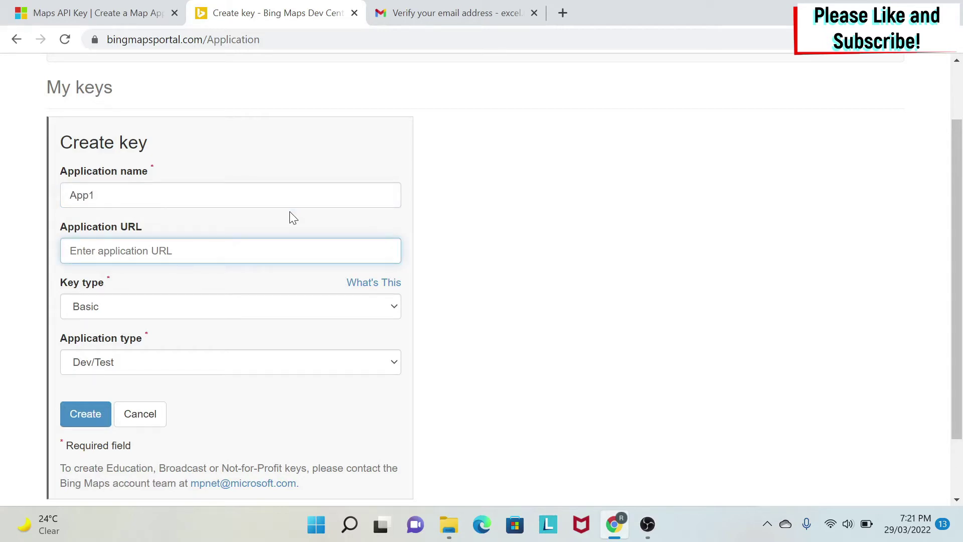
left_click(83, 411)
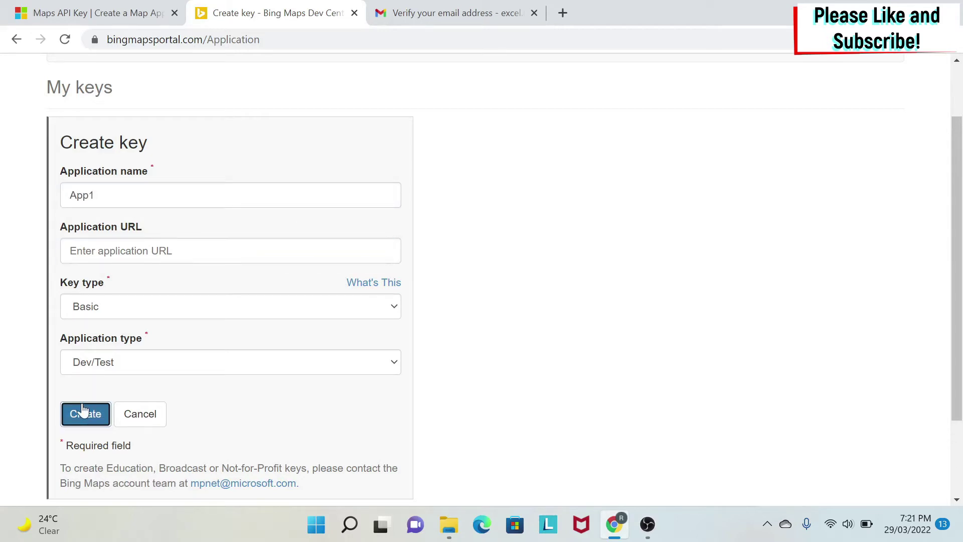
scroll(357, 341, "down", 1)
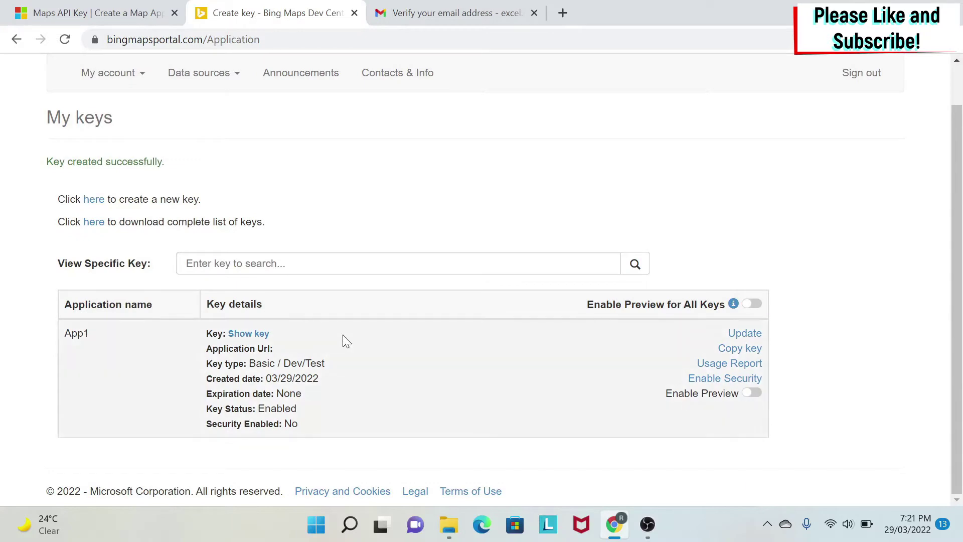
left_click(742, 350)
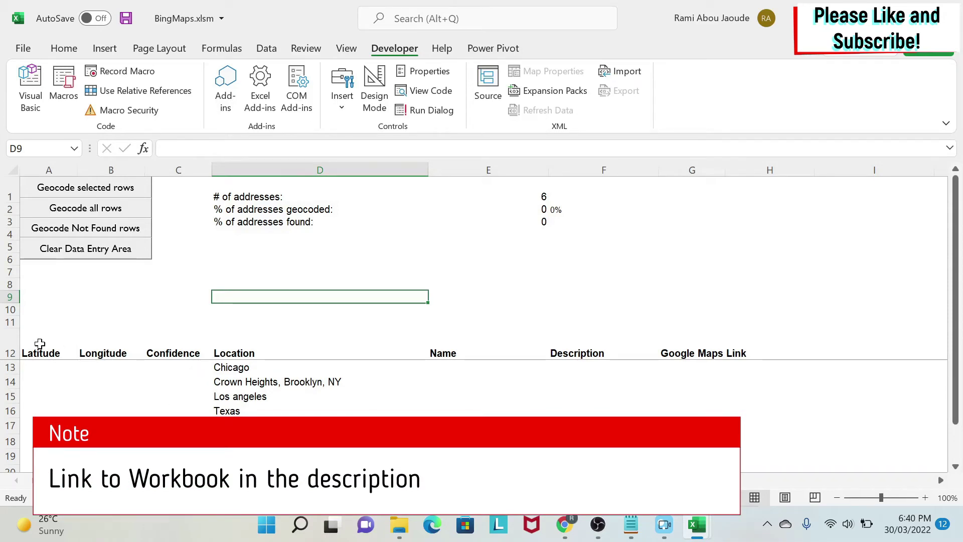
left_click(102, 351)
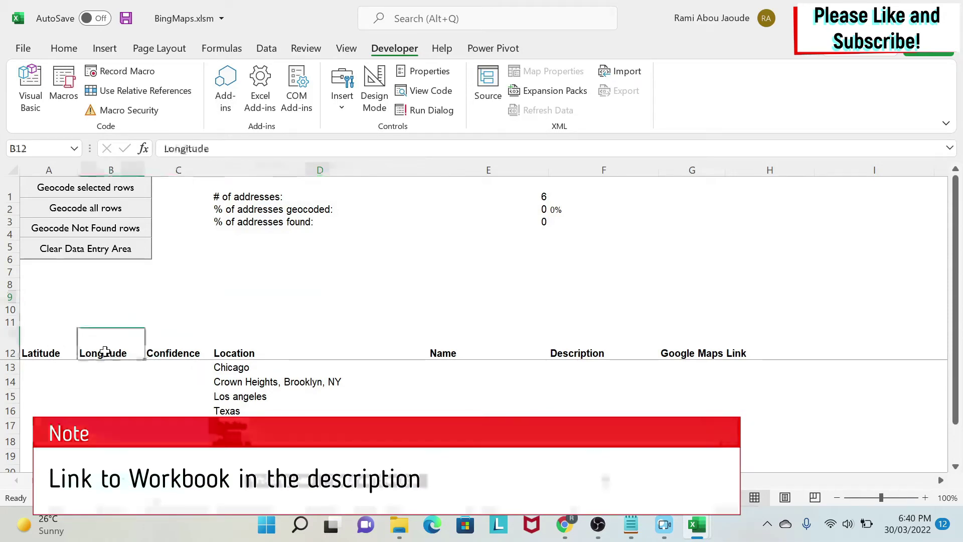
left_click(165, 352)
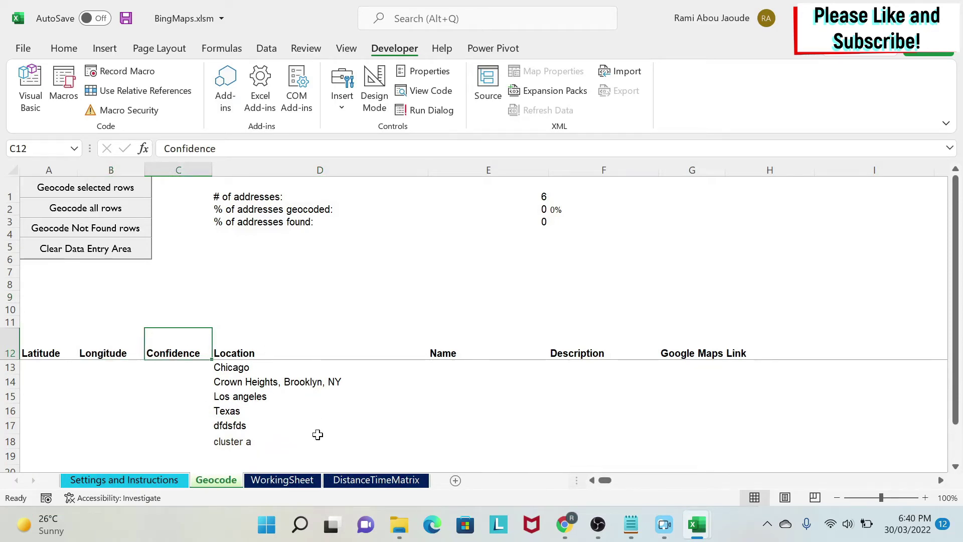
left_click_drag(669, 365, 672, 441)
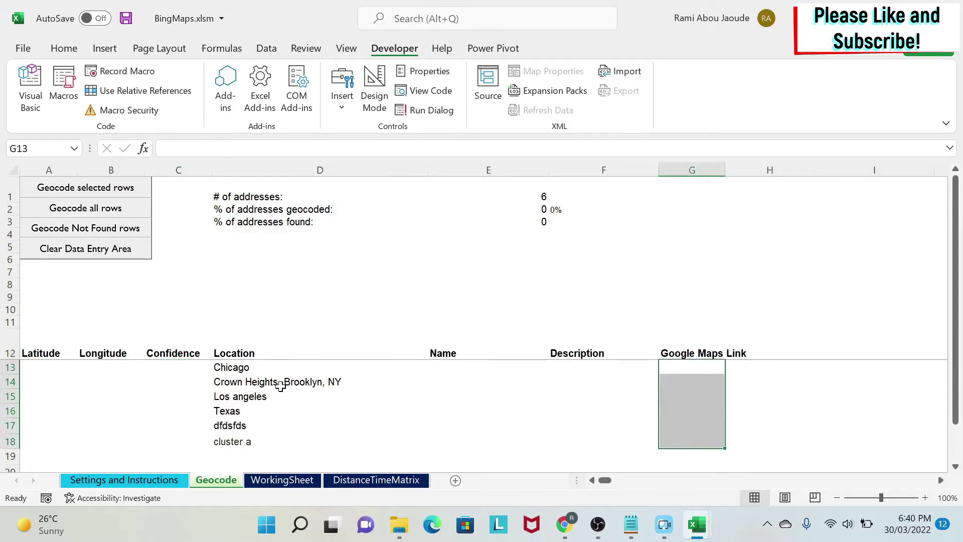
left_click_drag(235, 368, 332, 443)
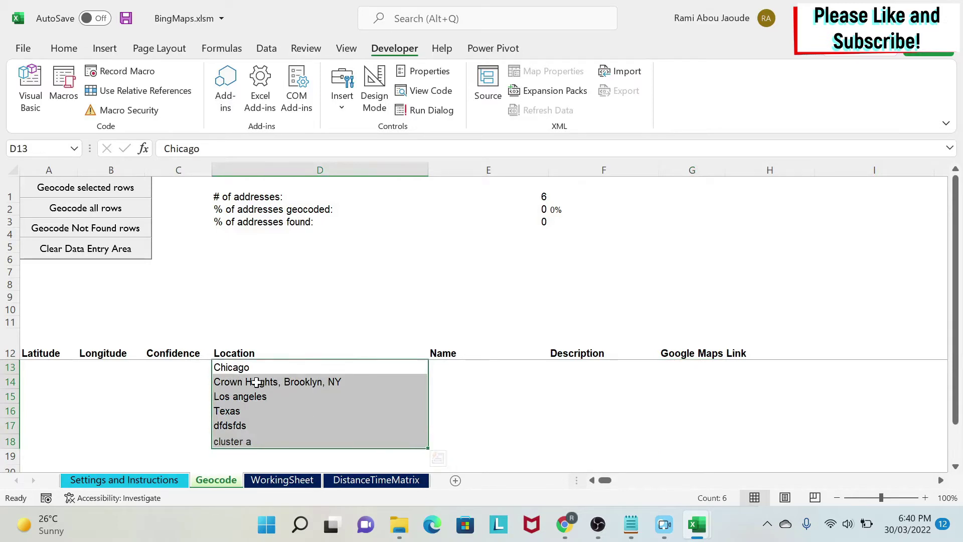
left_click(310, 382)
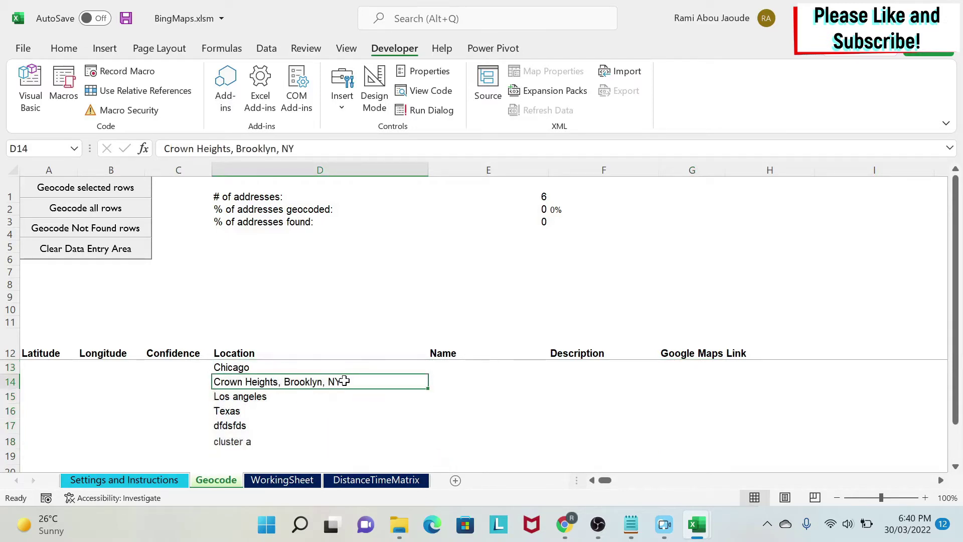
left_click(232, 369)
left_click(249, 426)
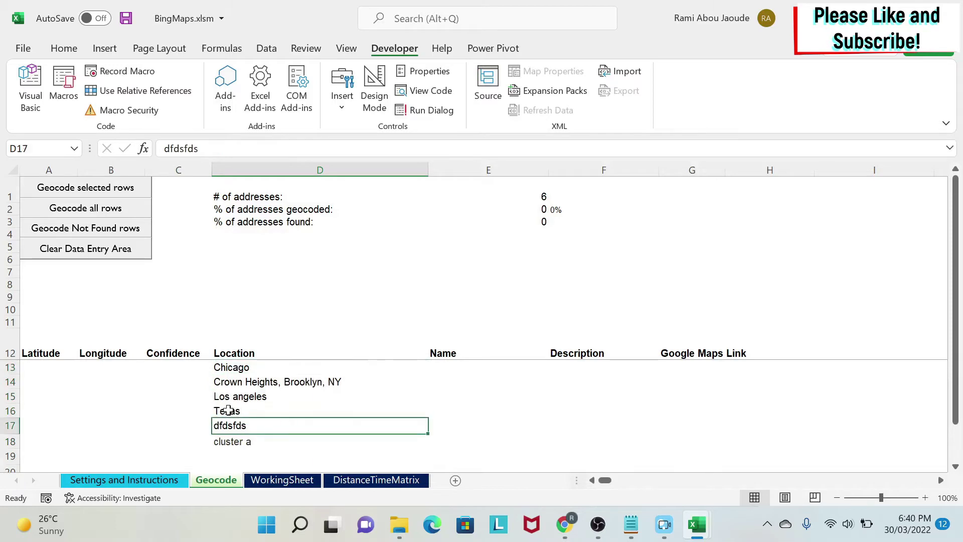
left_click(249, 442)
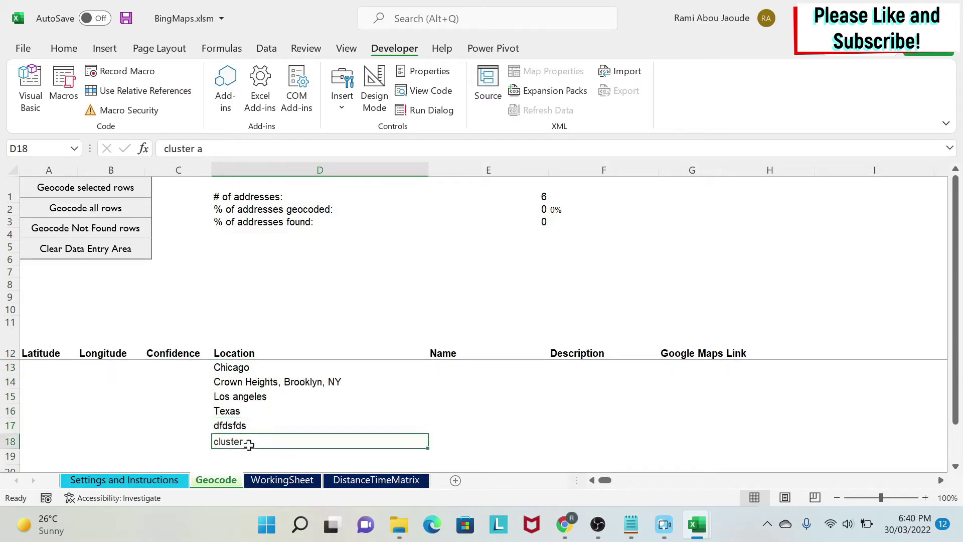
left_click(102, 212)
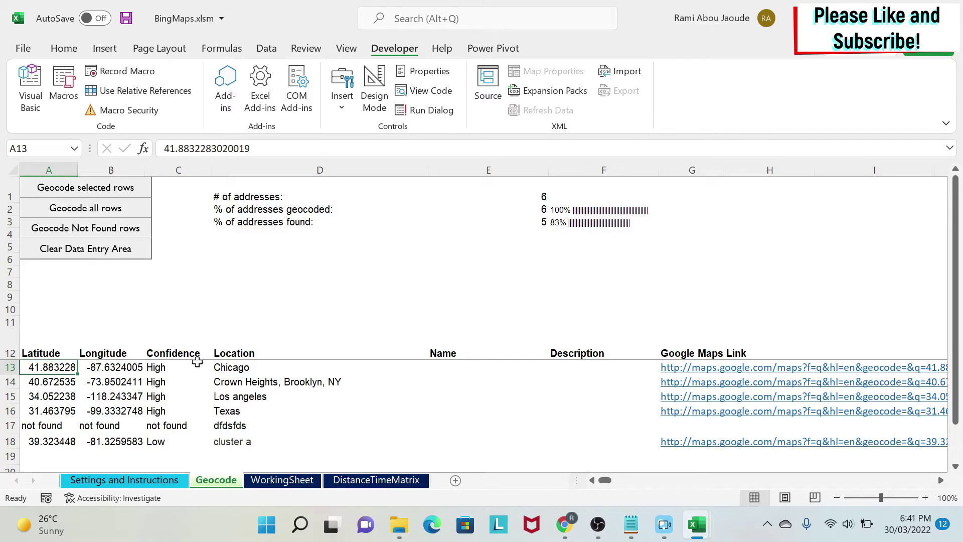
Inspect cluster a's Low-confidence geocode result in C18 and D18, then bring up the VBA editor
left_click(165, 442)
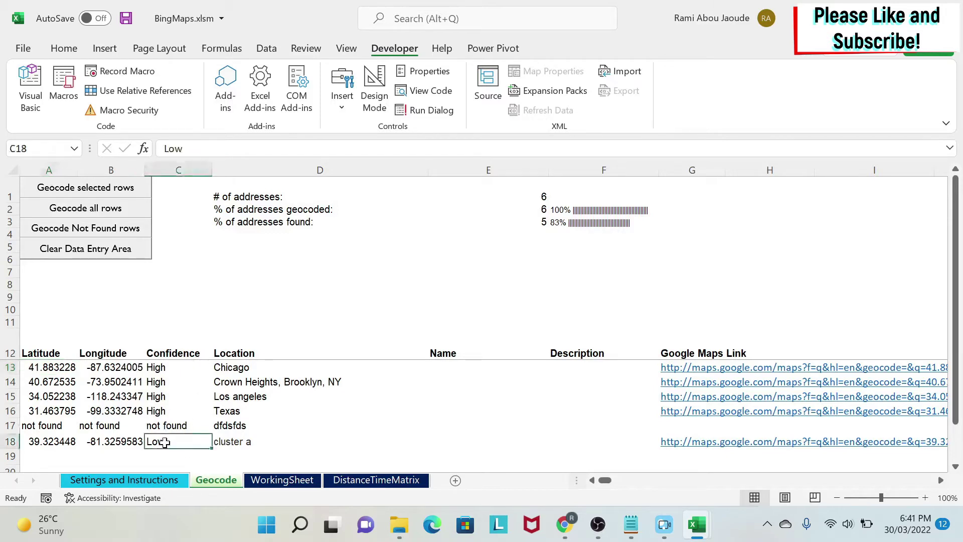
left_click(222, 444)
left_click(158, 441)
mouse_move(697, 525)
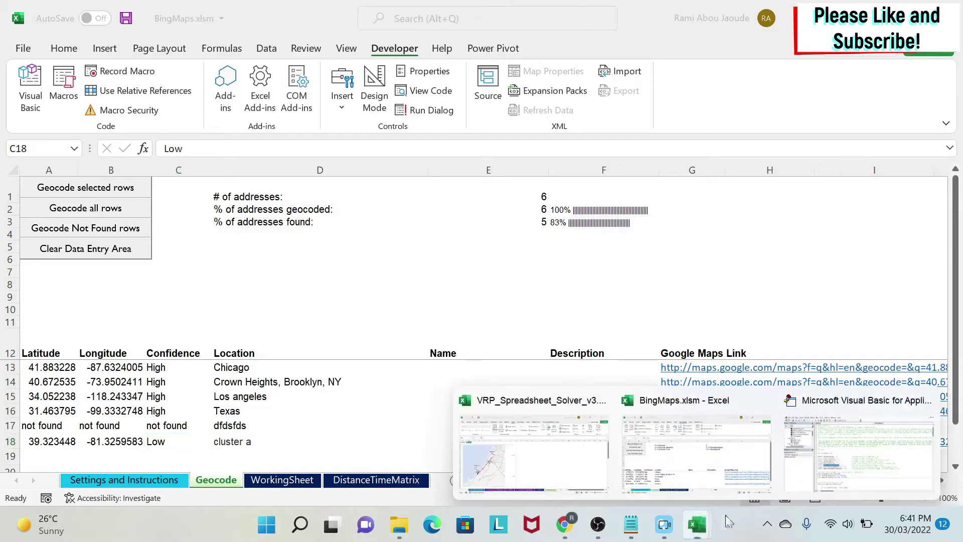
left_click(868, 447)
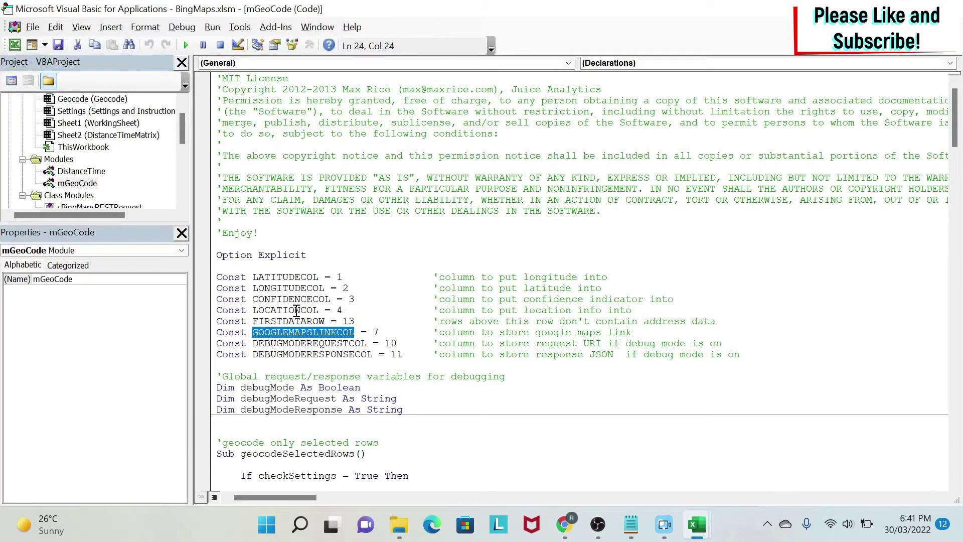
left_click_drag(182, 127, 181, 136)
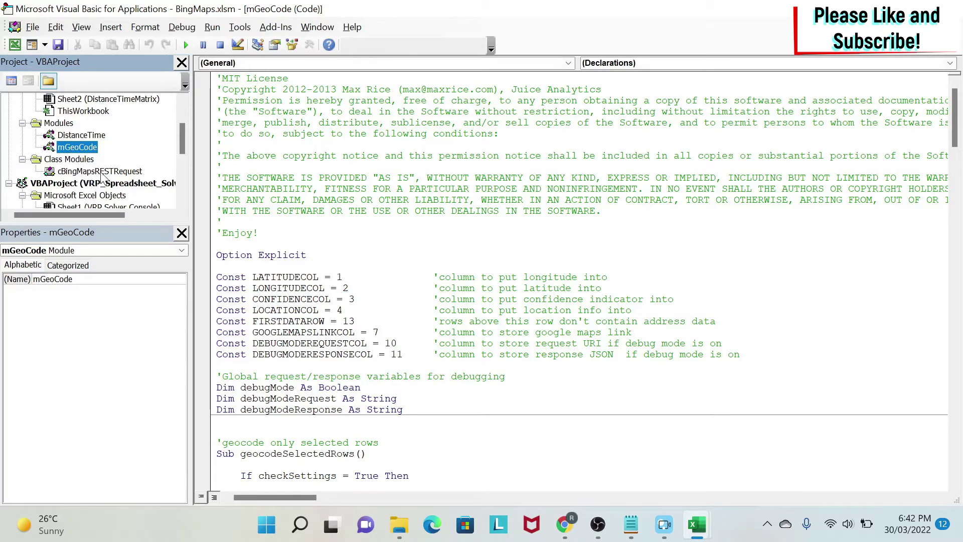
double_click(131, 174)
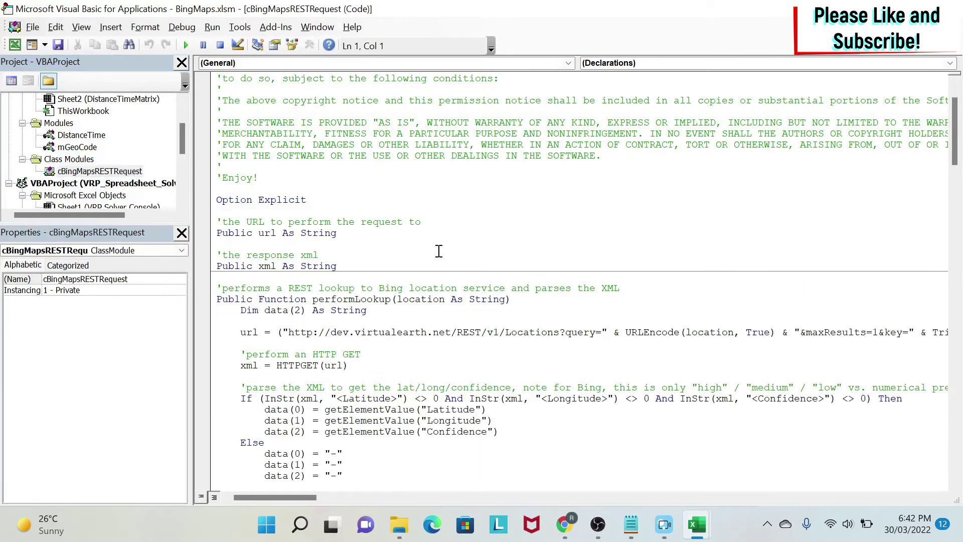
scroll(446, 251, "down", 11)
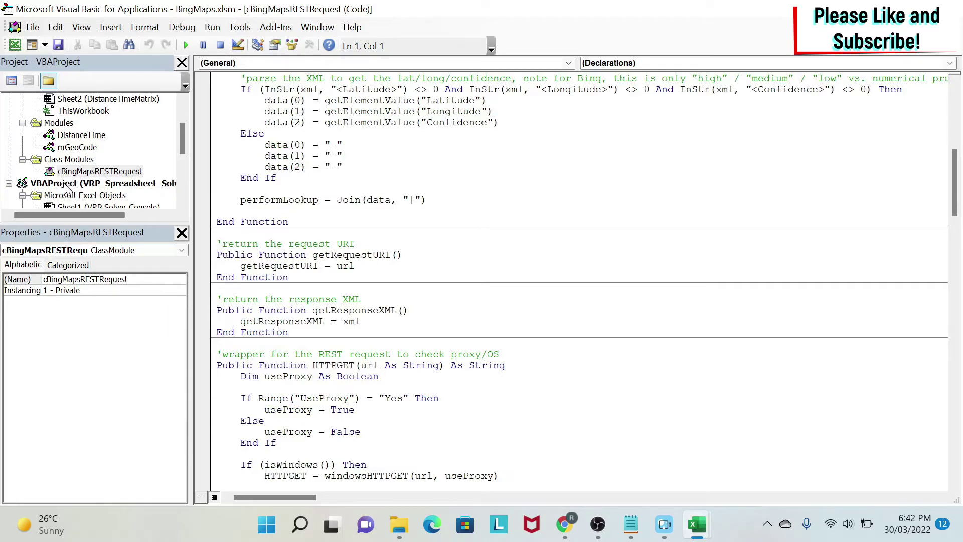
double_click(78, 148)
scroll(347, 268, "down", 7)
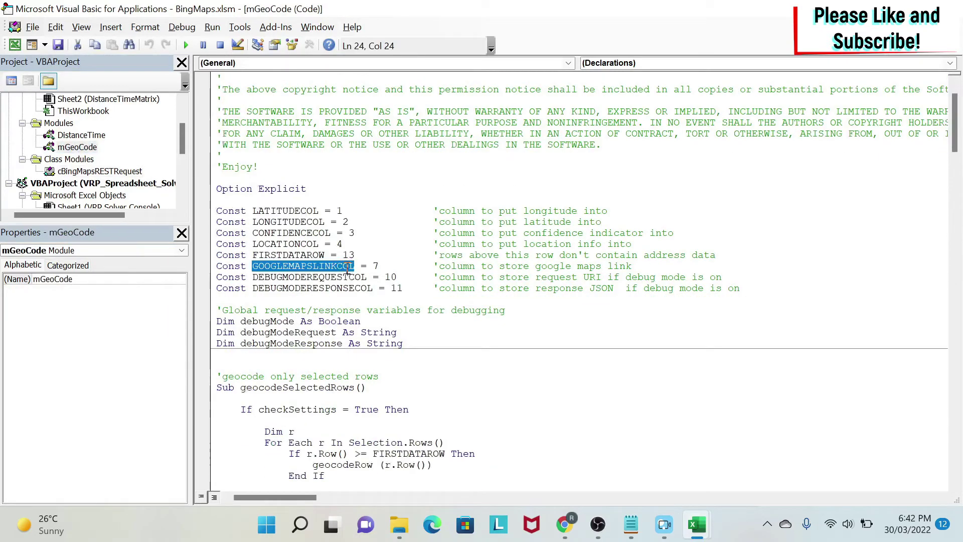
scroll(347, 268, "down", 11)
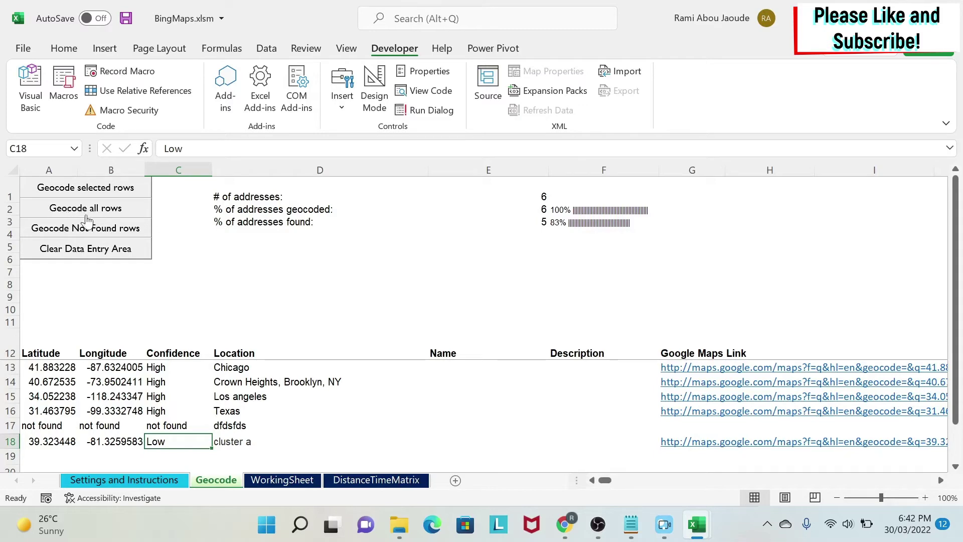
left_click(697, 524)
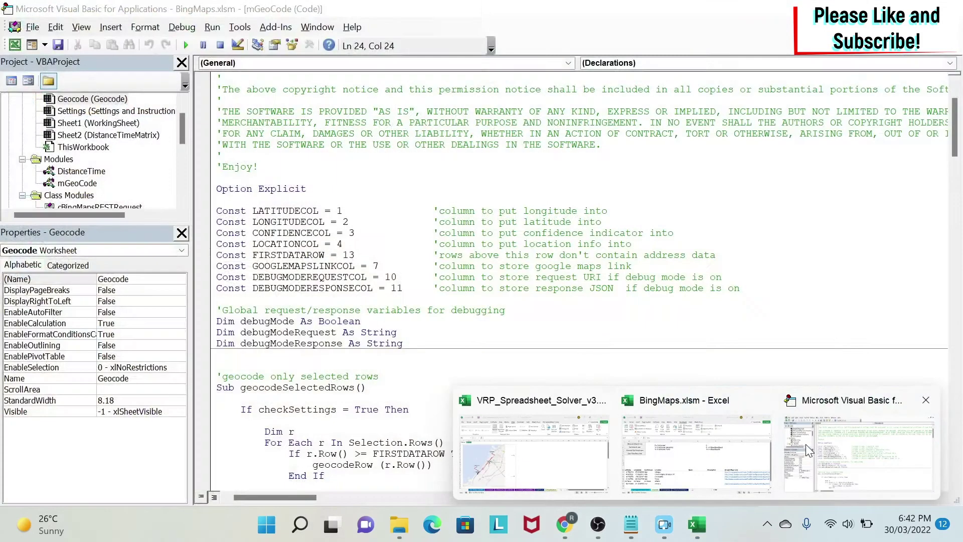
left_click(808, 447)
scroll(410, 355, "down", 4)
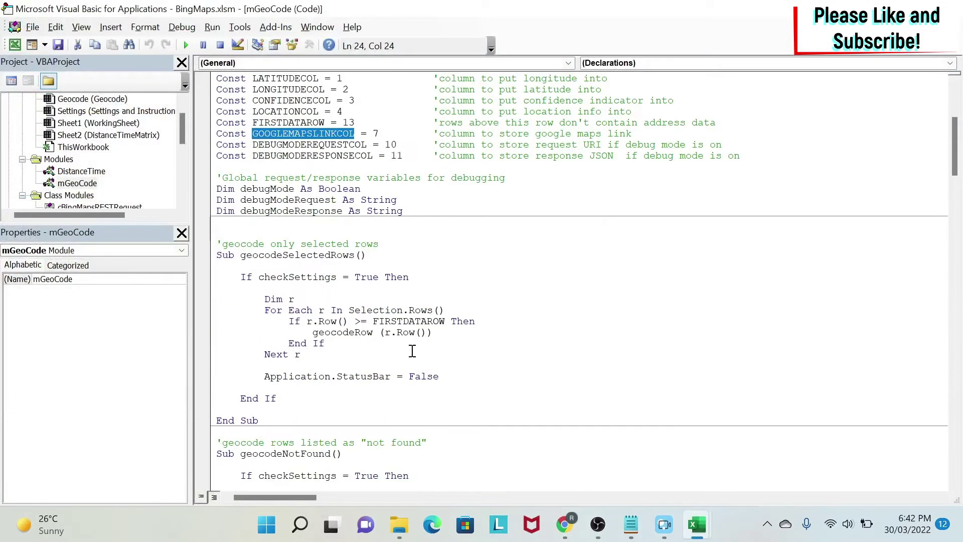
scroll(410, 355, "up", 7)
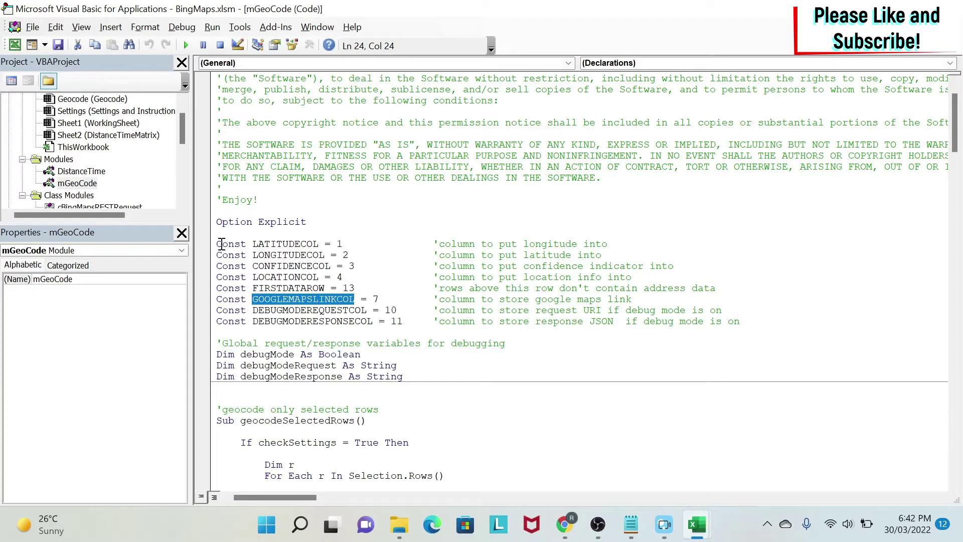
left_click_drag(222, 244, 409, 319)
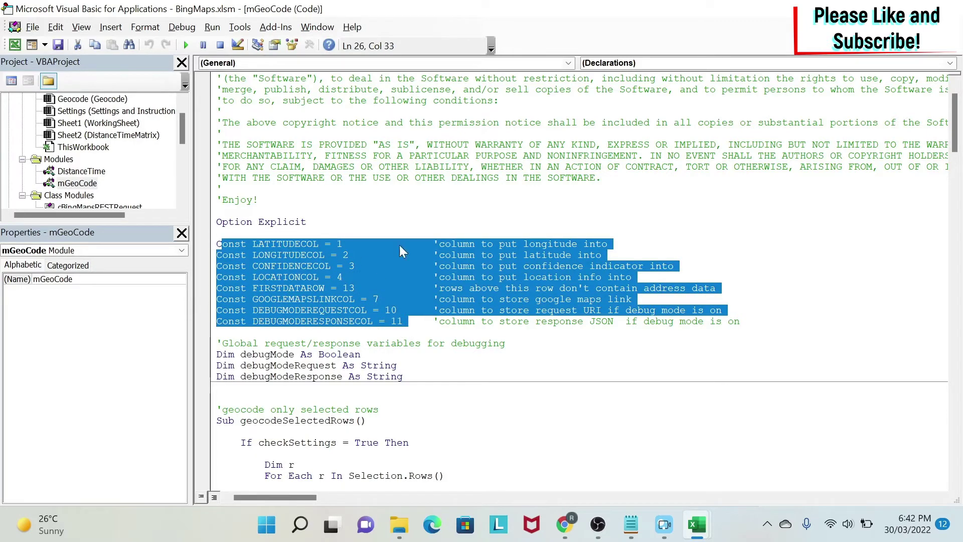
double_click(279, 243)
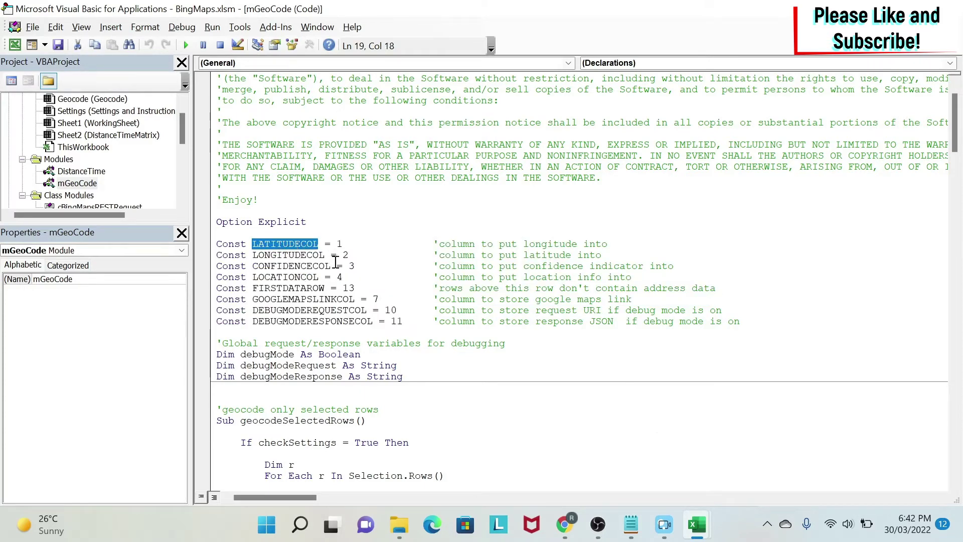
double_click(296, 256)
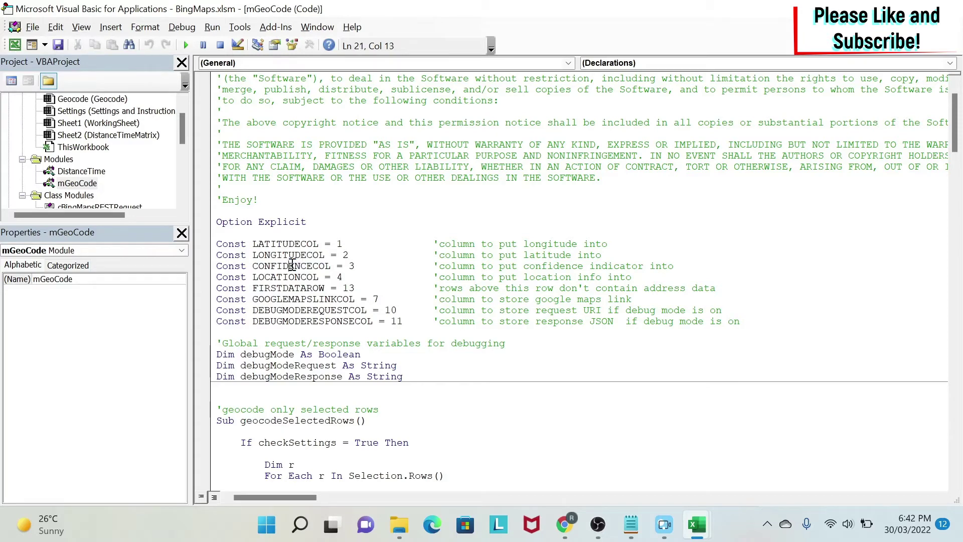
double_click(297, 265)
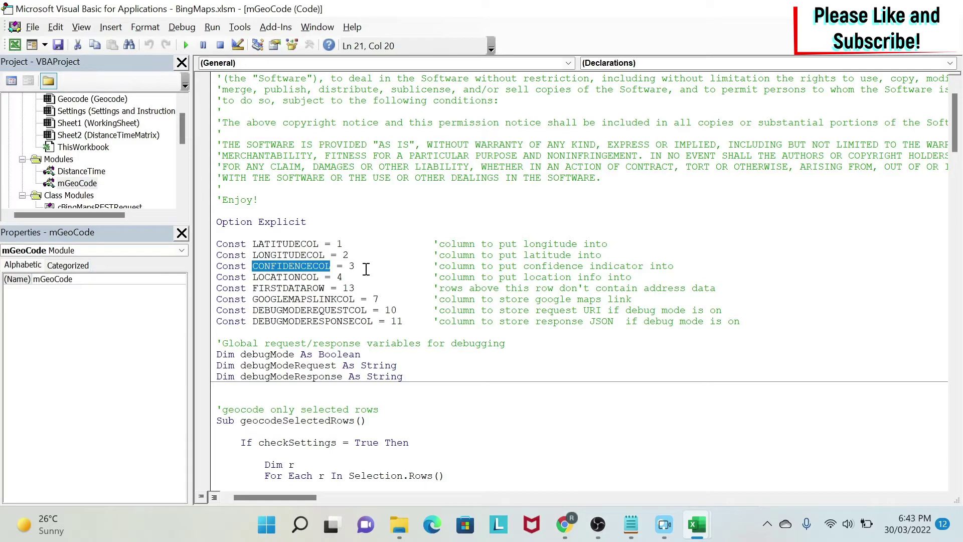
double_click(273, 277)
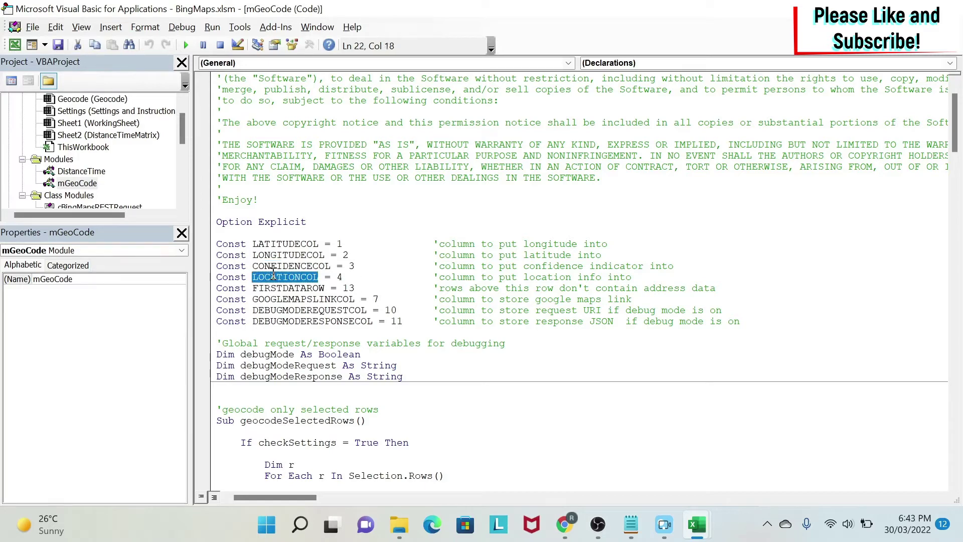
double_click(275, 288)
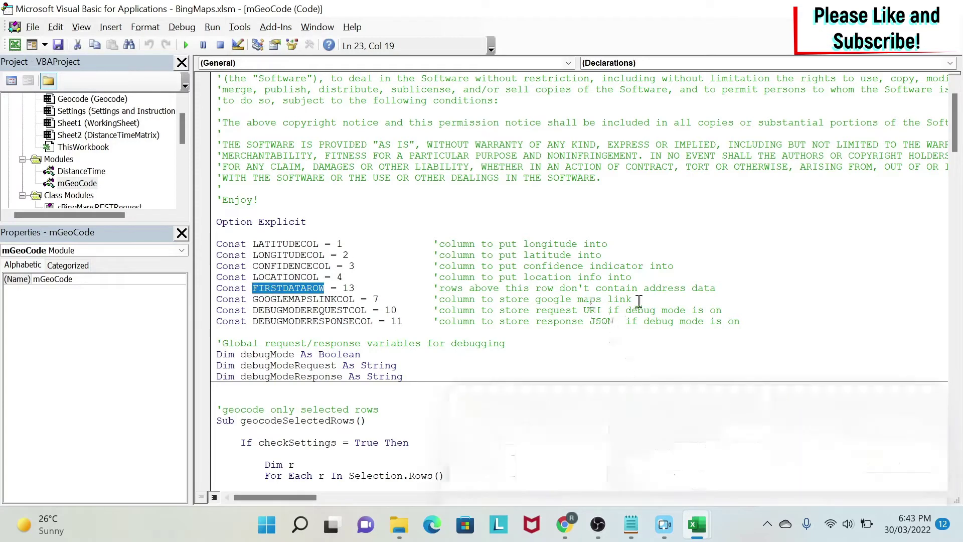
left_click(652, 474)
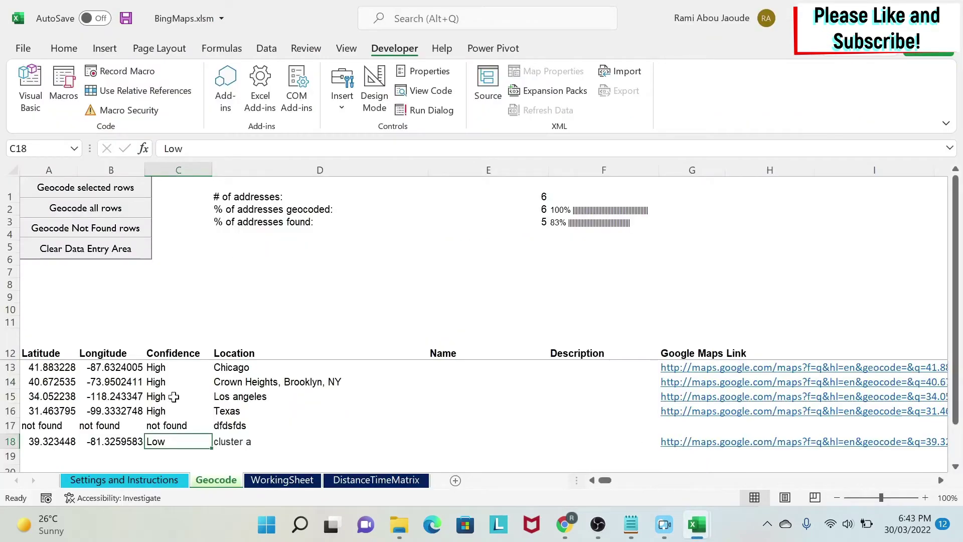
Select the Latitude, Longitude and Confidence result columns on the Geocode sheet
left_click(13, 367)
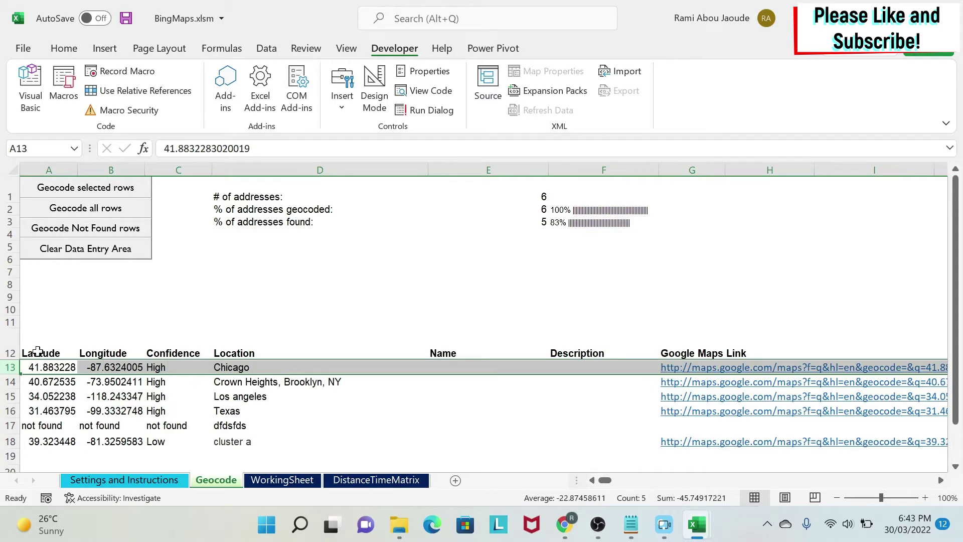
left_click_drag(43, 354, 43, 440)
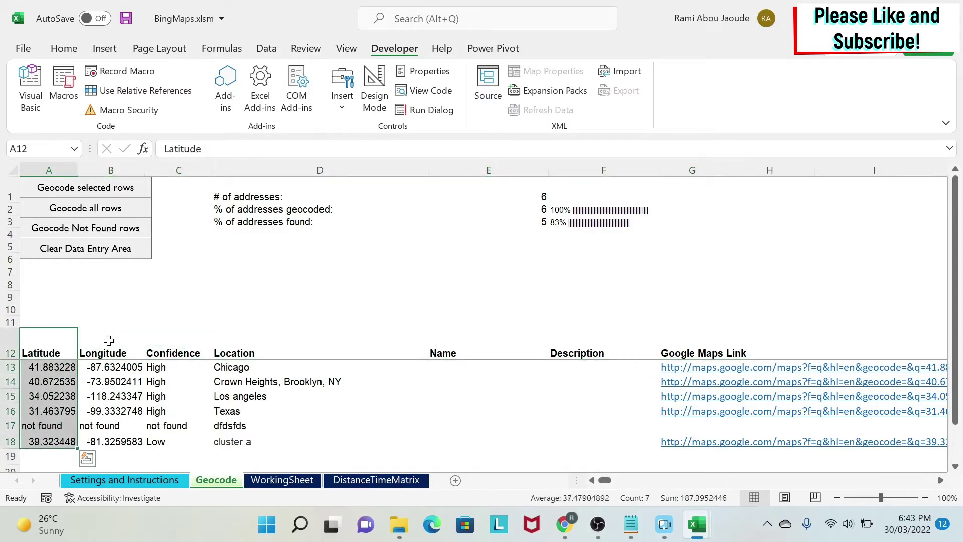
left_click_drag(107, 346, 109, 442)
left_click_drag(172, 347, 178, 441)
Glance at the VBA editor, then return to the Excel workbook
mouse_move(697, 524)
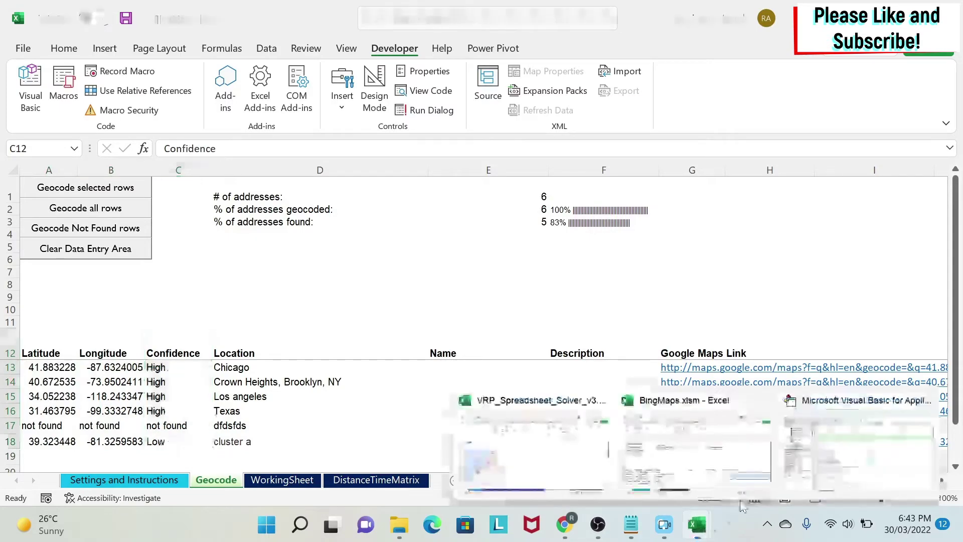
left_click(853, 482)
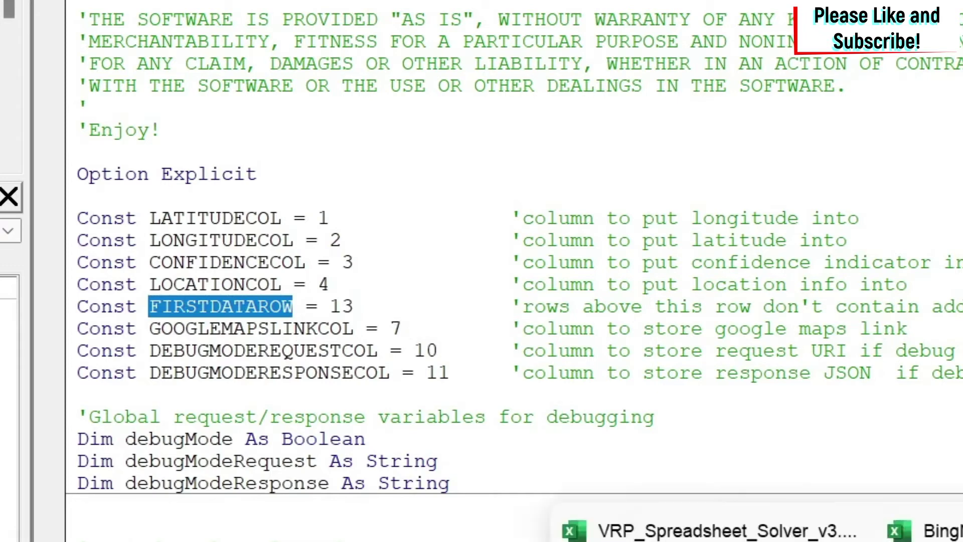
left_click(878, 541)
left_click(723, 532)
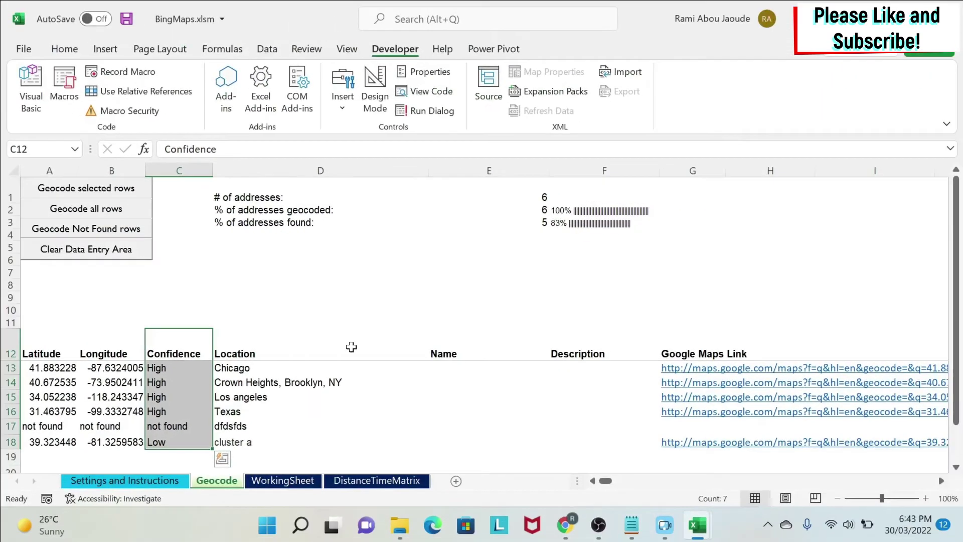
On DistanceTimeMatrix, select the km distance matrix values and the location names Chicago through Texas
left_click(371, 482)
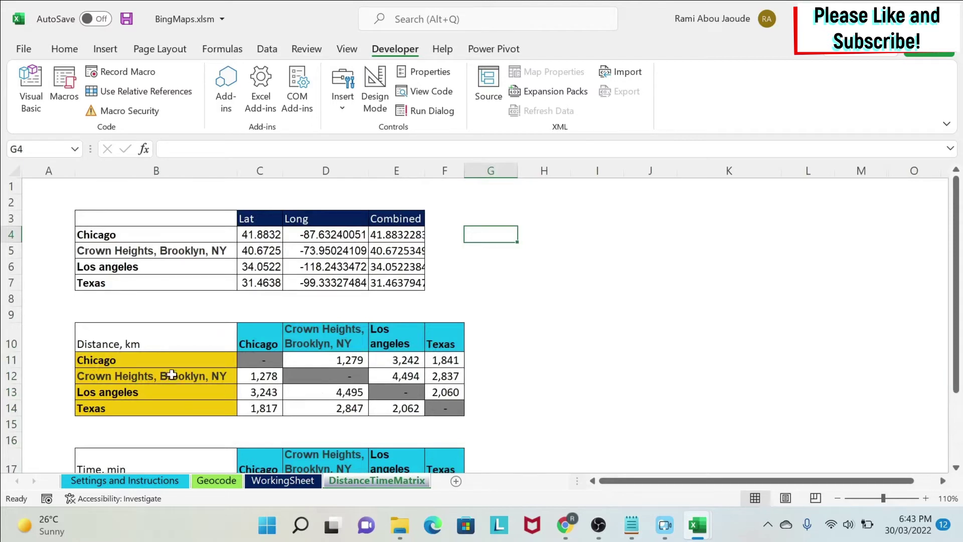
left_click_drag(258, 361, 446, 407)
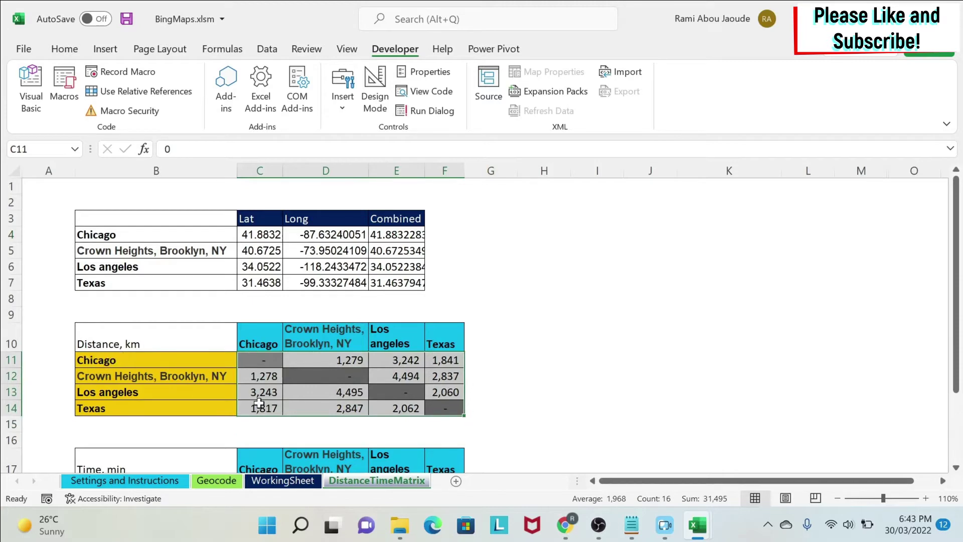
scroll(182, 365, "down", 2)
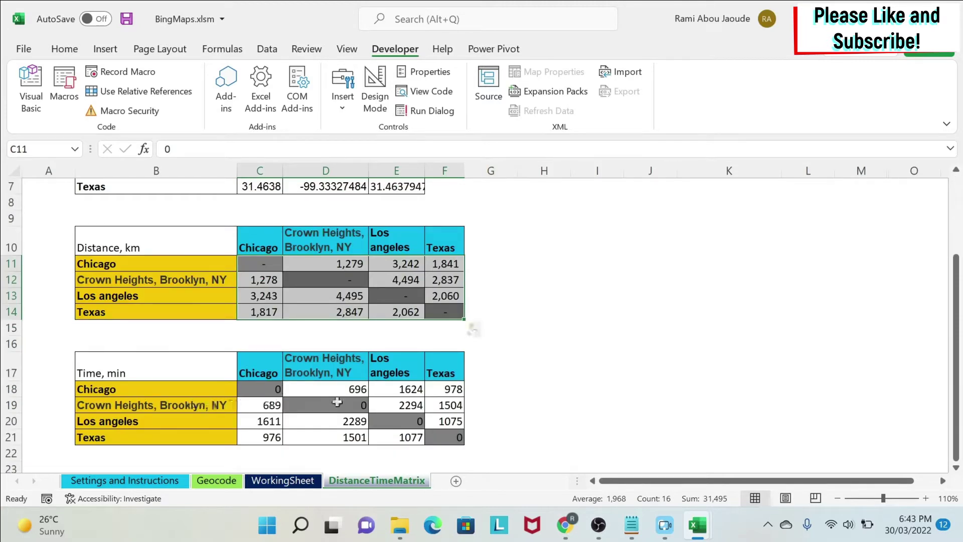
scroll(337, 401, "up", 2)
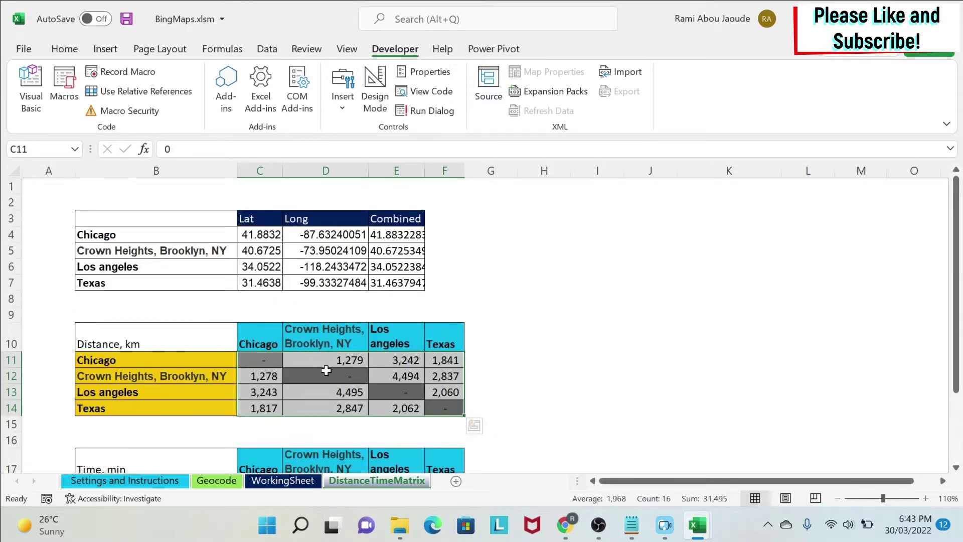
left_click_drag(137, 235, 131, 275)
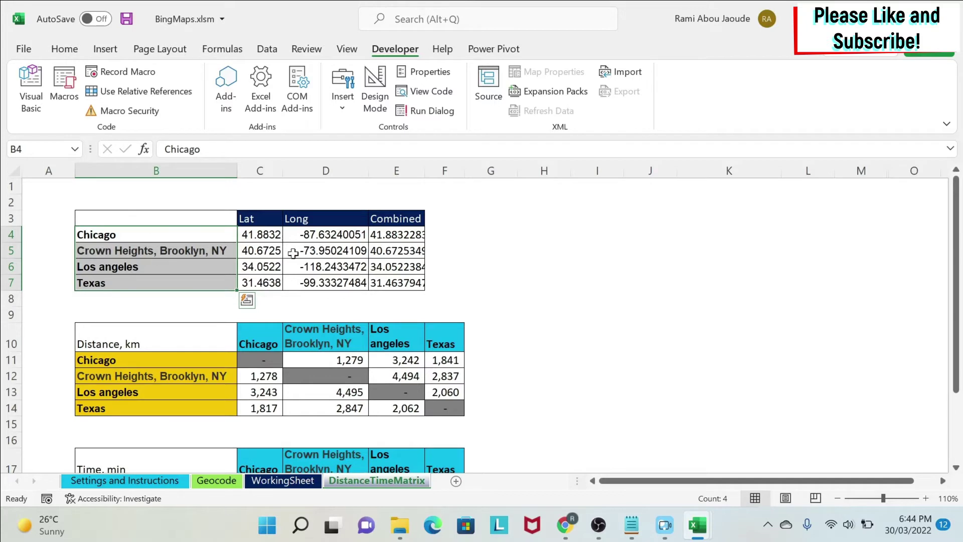
Compare Chicago's latitude and longitude with the Geocode sheet's coordinates, then inspect the Combined cell E4
left_click_drag(261, 234, 331, 234)
left_click(216, 480)
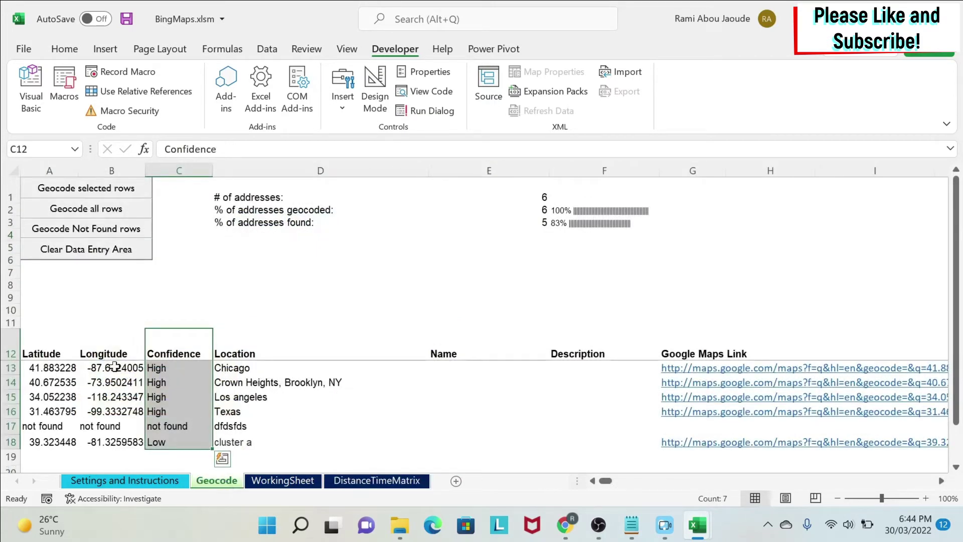
left_click_drag(50, 368, 110, 412)
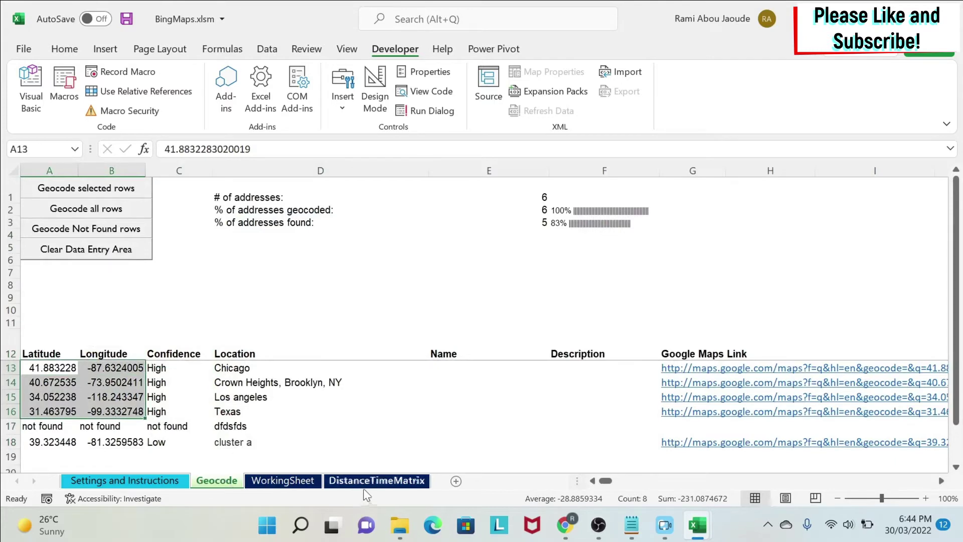
left_click(376, 480)
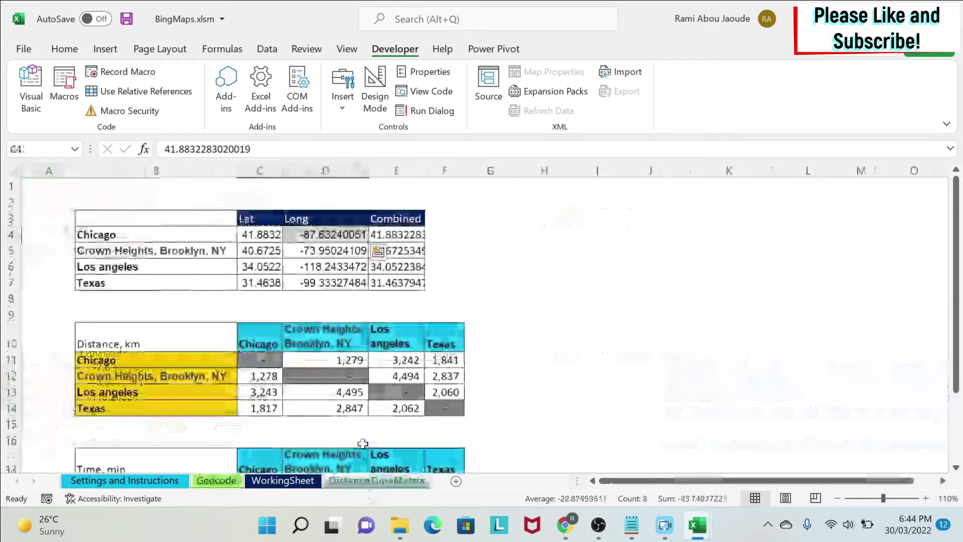
left_click(404, 233)
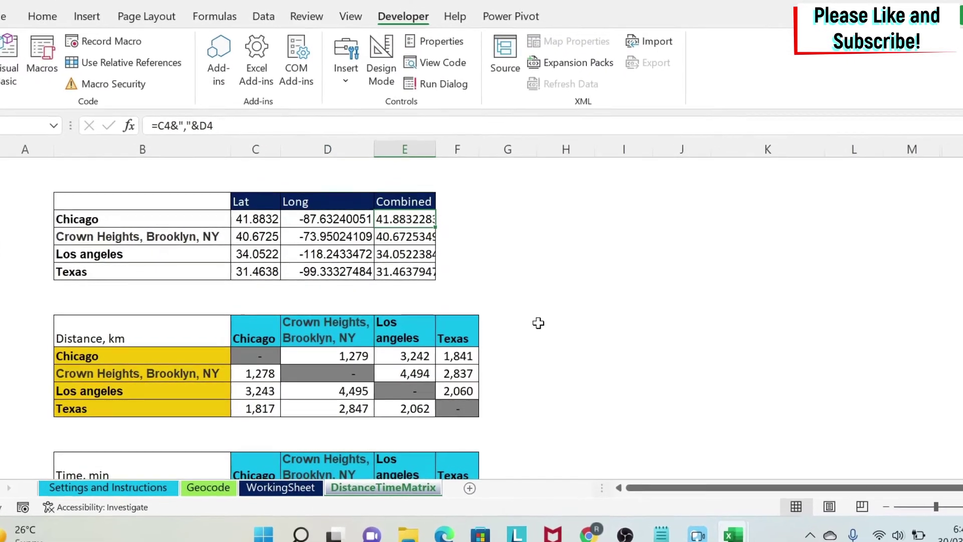
Enter =C4&","&D4 in E4 to combine Chicago's latitude and longitude
type("=")
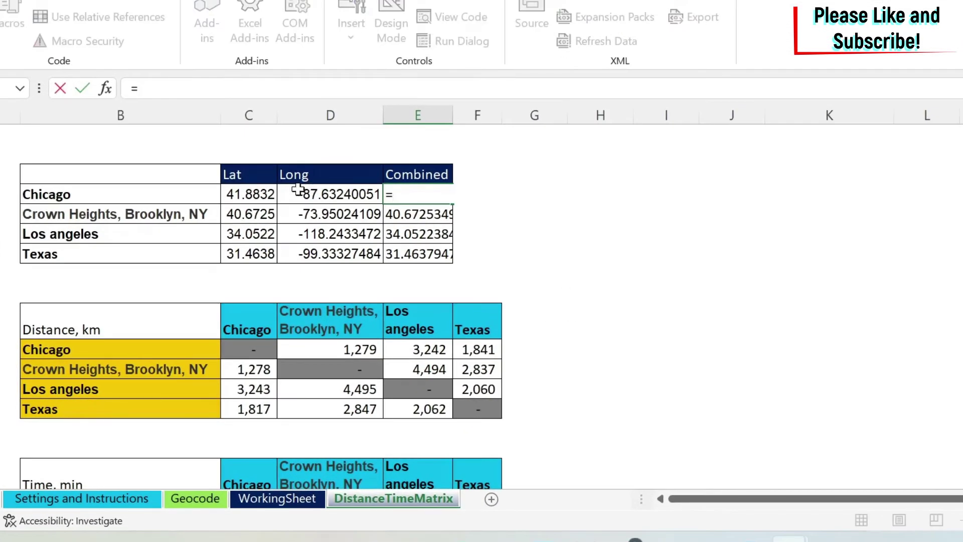
left_click(257, 199)
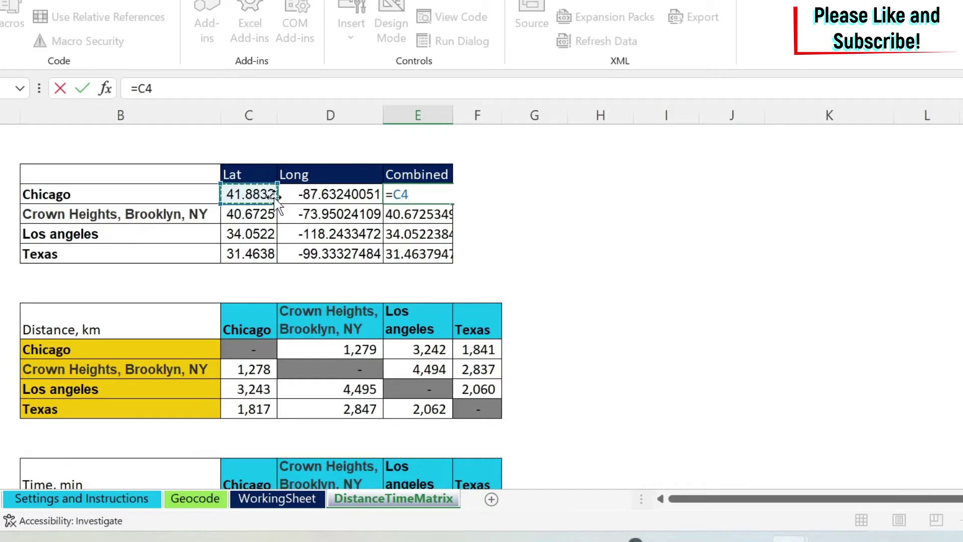
type("&\",\"&")
left_click(332, 195)
key("Return")
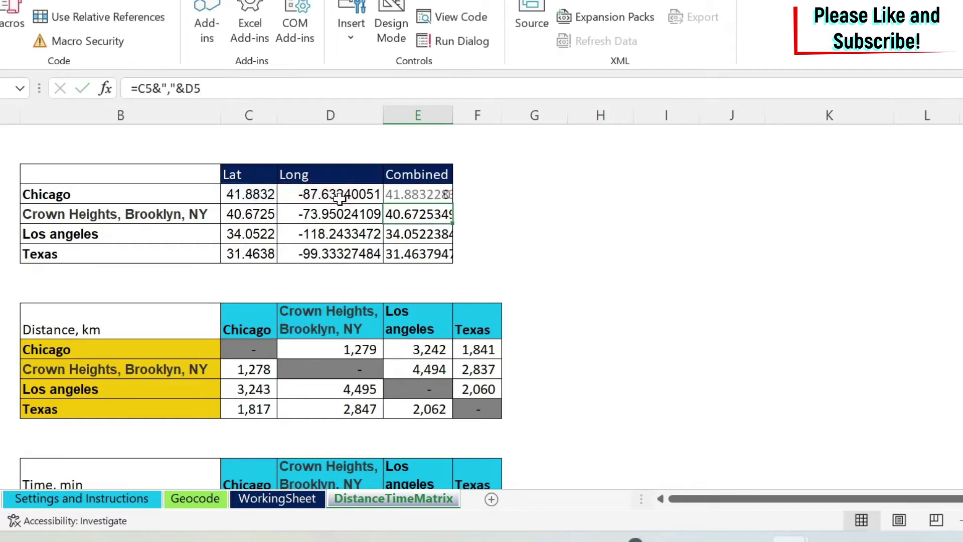
Widen column E to view the combined values, then restore its original width
left_click(429, 195)
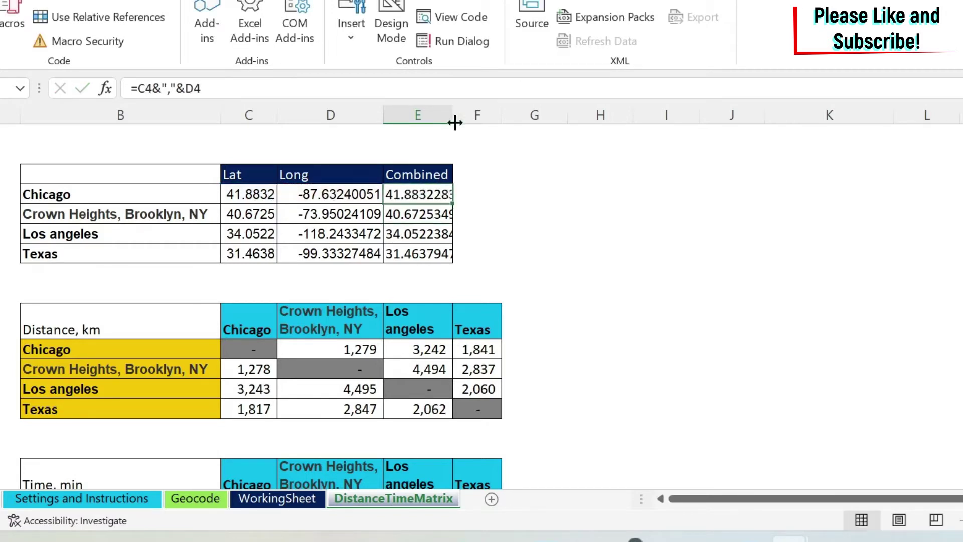
left_click_drag(455, 110, 765, 108)
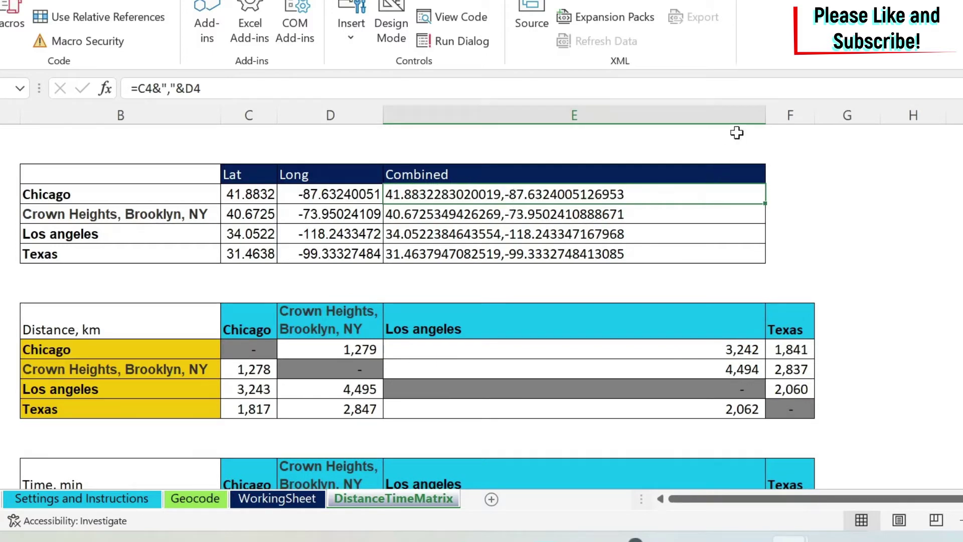
left_click_drag(762, 115, 462, 127)
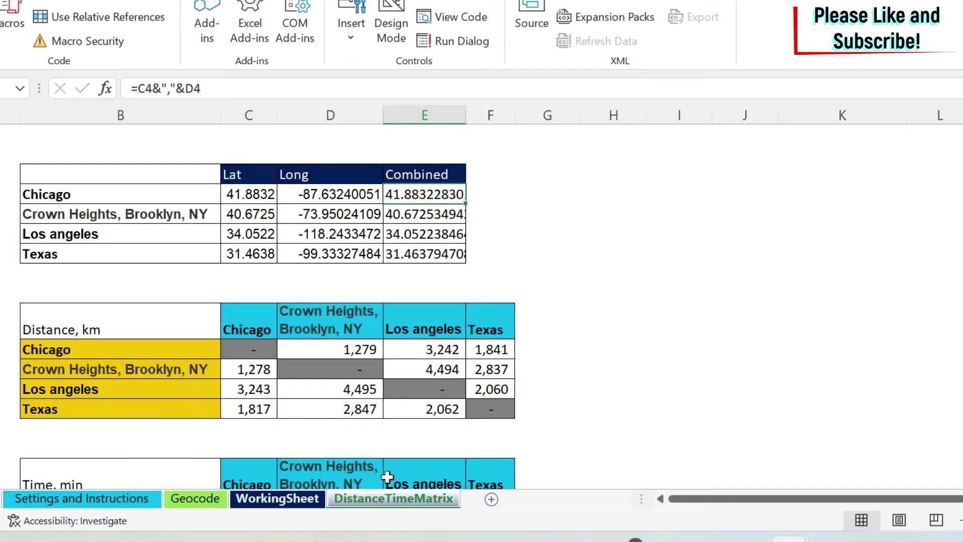
scroll(446, 268, "down", 2)
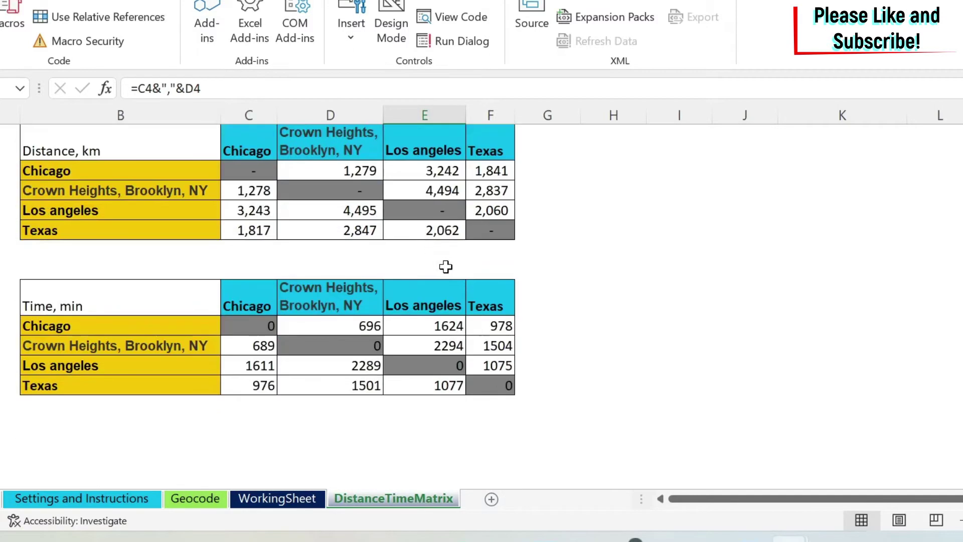
scroll(446, 267, "up", 1)
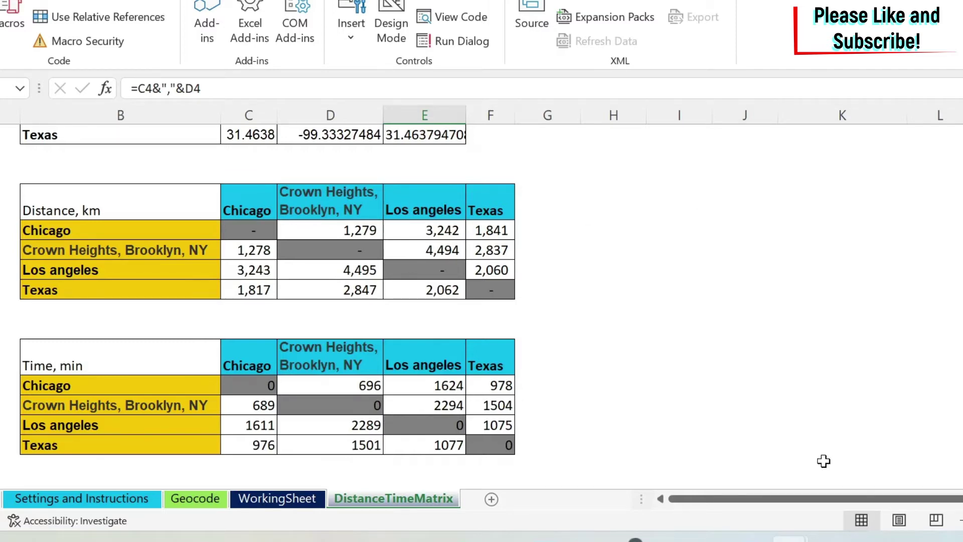
left_click(787, 539)
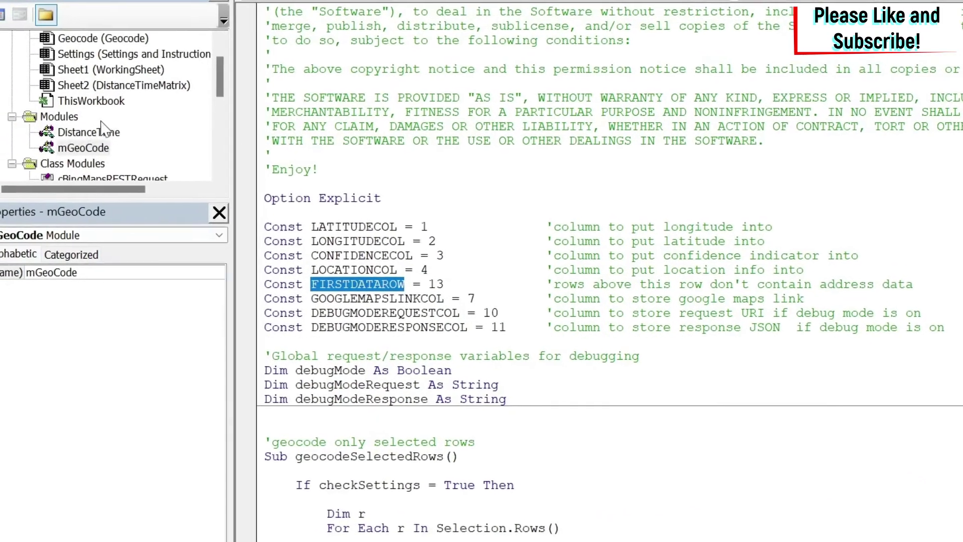
Open the DistanceTime module and compare the GetDistance and GetTraveltime functions
double_click(75, 134)
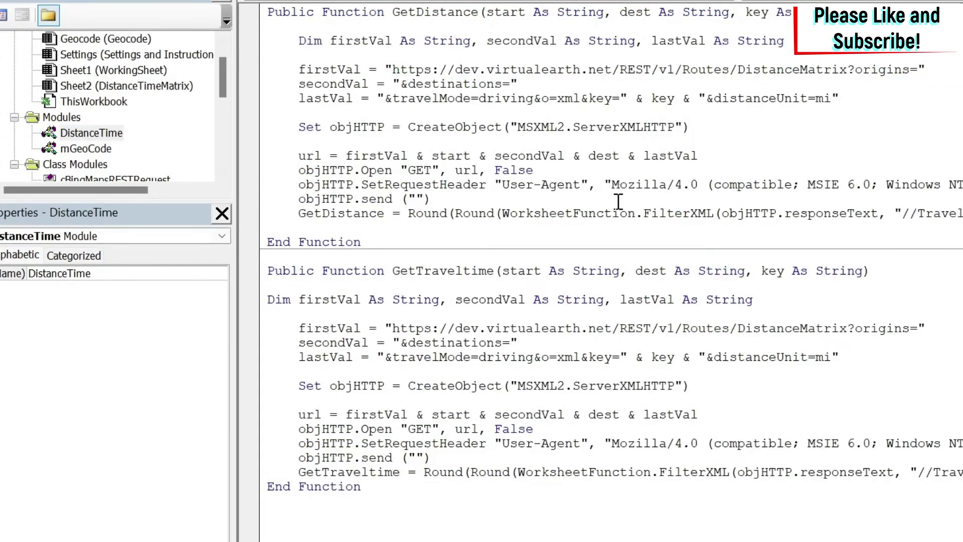
double_click(417, 13)
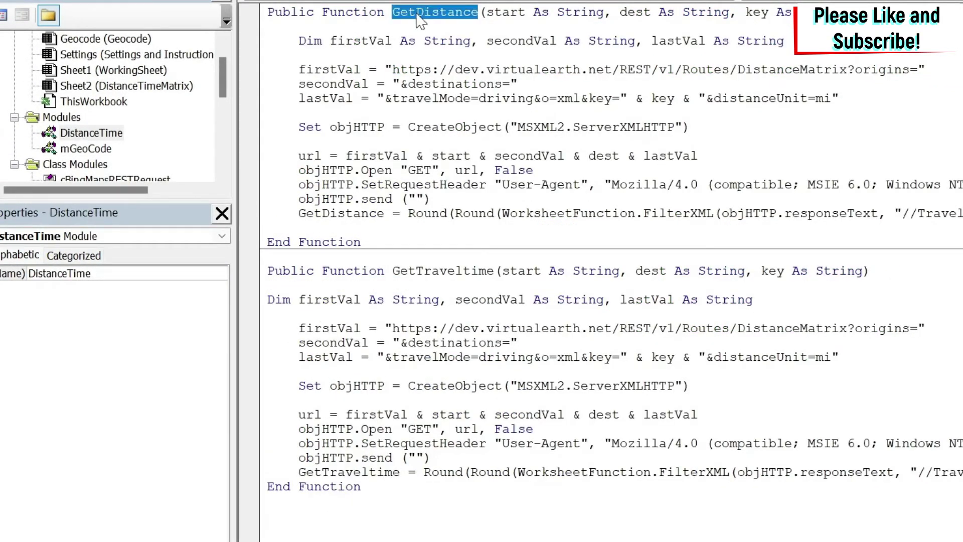
double_click(467, 270)
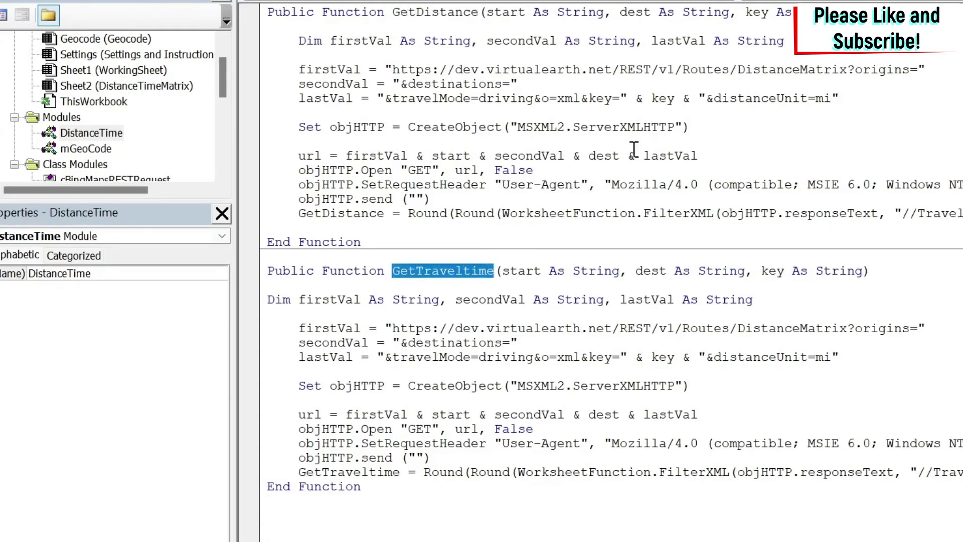
double_click(409, 15)
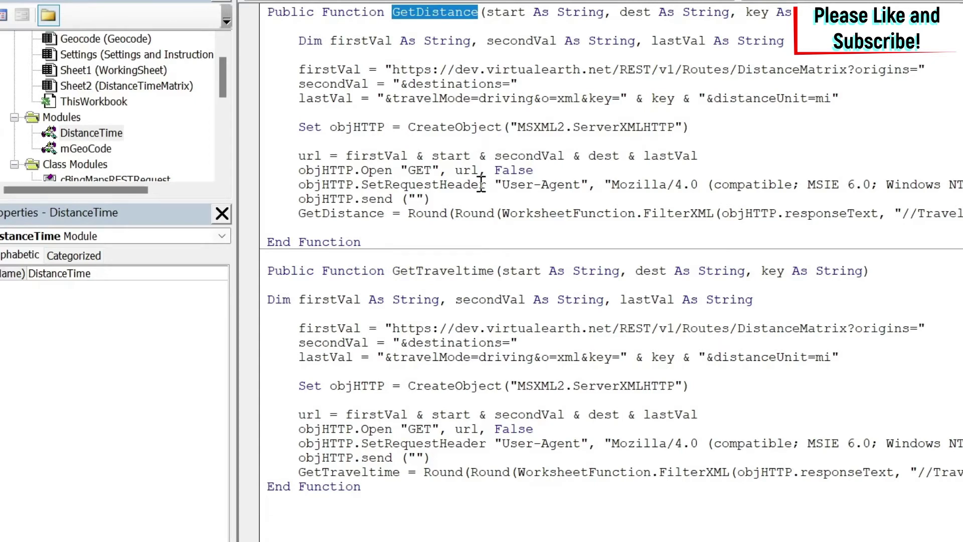
double_click(454, 271)
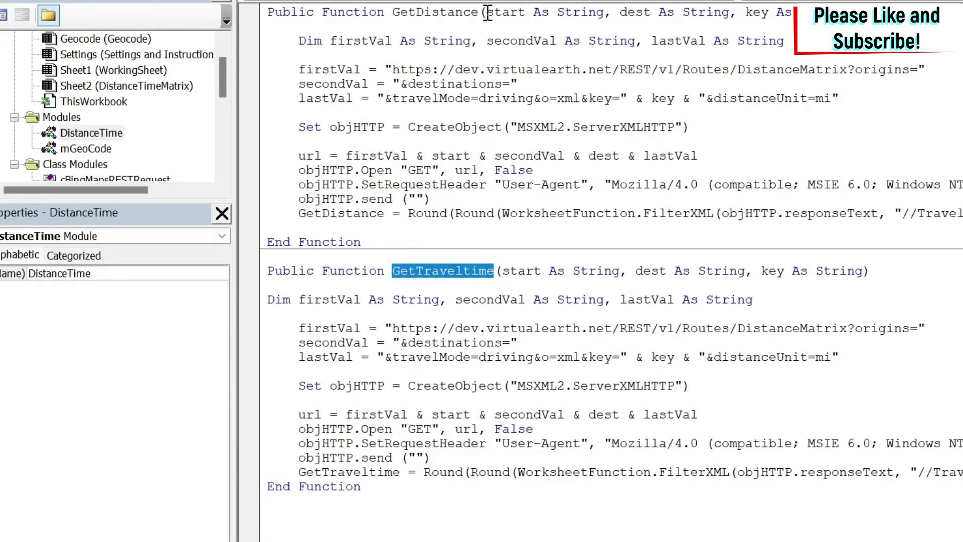
Highlight GetDistance's start, dest and key parameters
left_click_drag(488, 12, 606, 10)
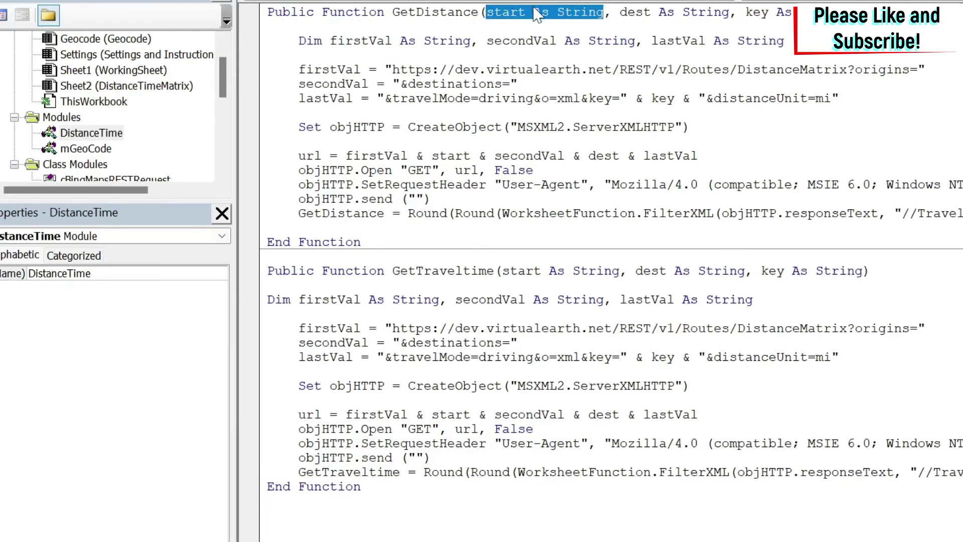
left_click_drag(620, 12, 729, 12)
left_click(610, 12)
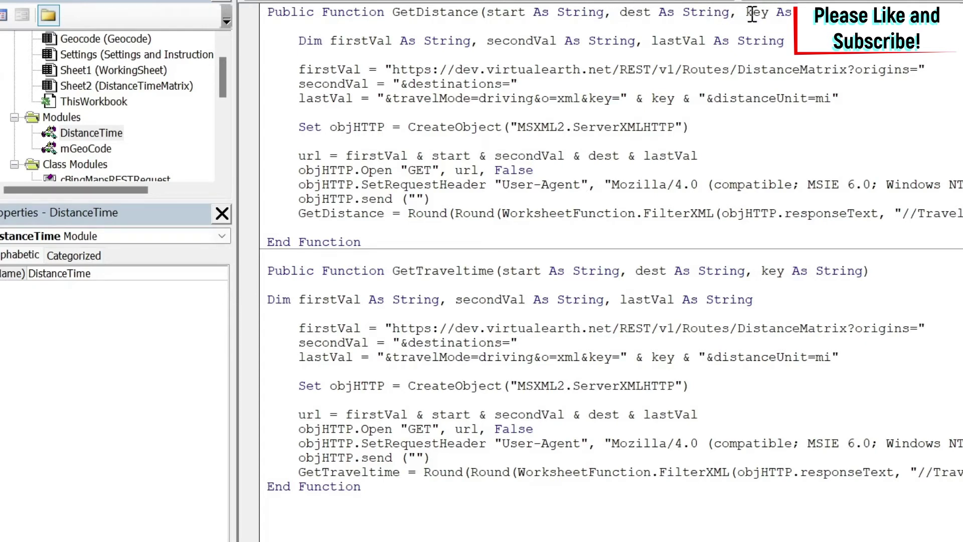
left_click_drag(746, 12, 836, 2)
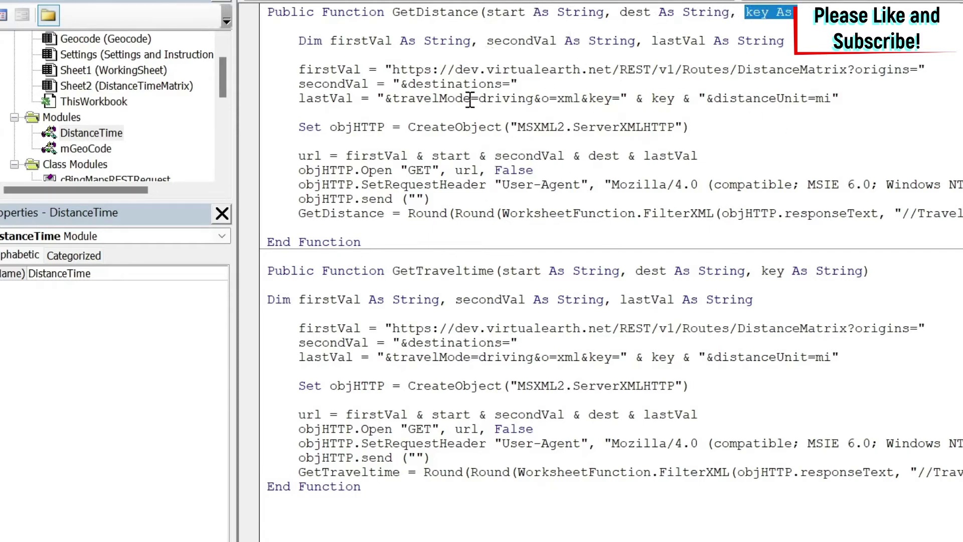
Point out the driving travelMode, the distanceUnit setting and the 1.609 miles-to-km conversion
double_click(421, 99)
left_click(500, 99)
left_click_drag(500, 99, 549, 117)
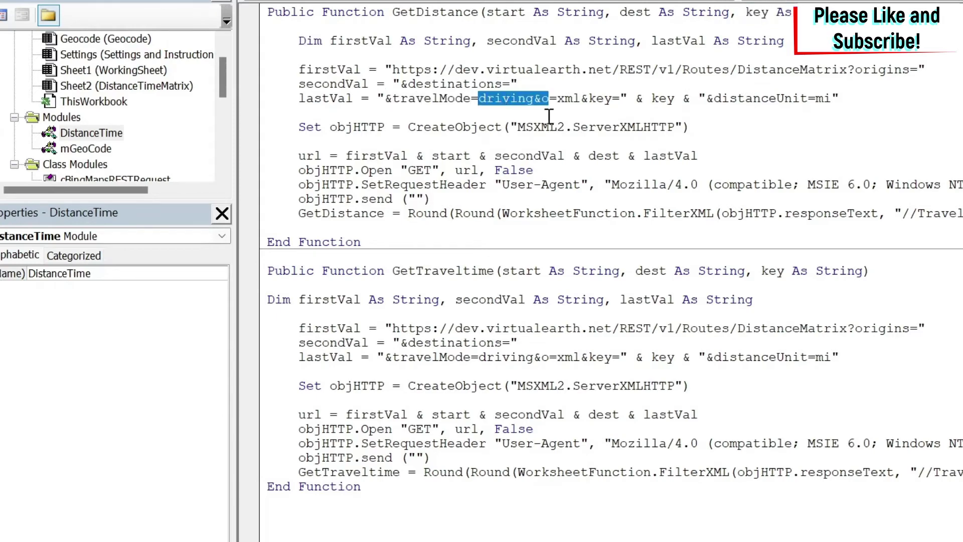
double_click(762, 98)
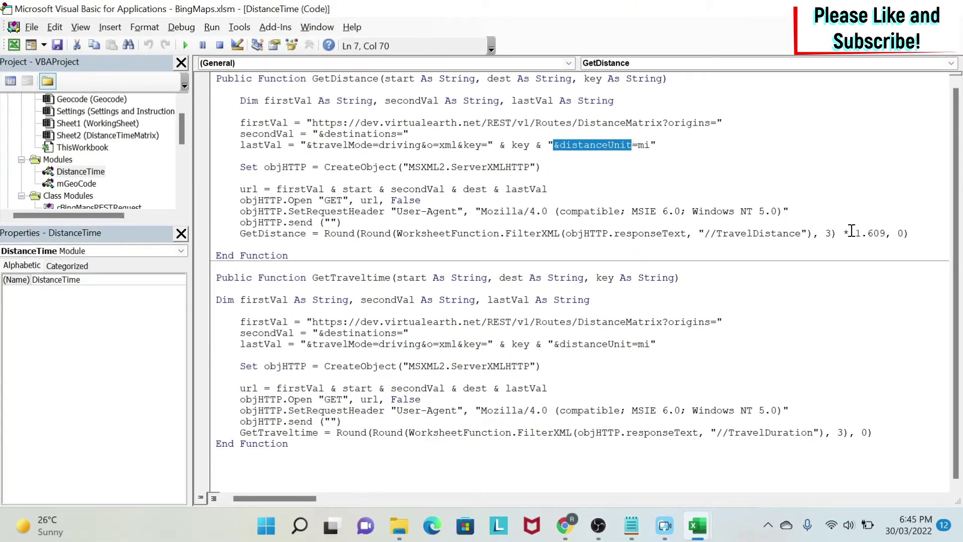
left_click_drag(851, 233, 884, 232)
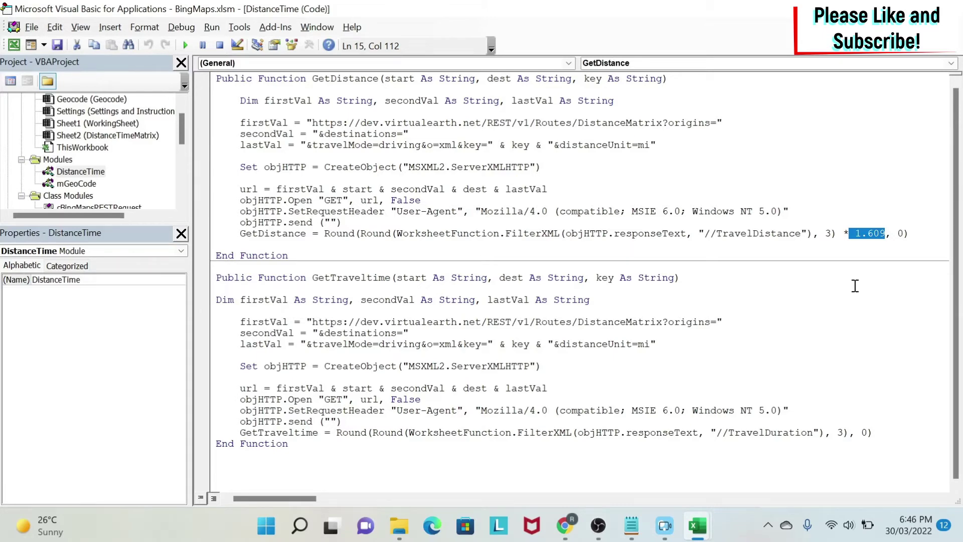
left_click(697, 525)
In the BingMaps workbook, clear the distance values C11:F14 and begin typing =get in C11
left_click(701, 454)
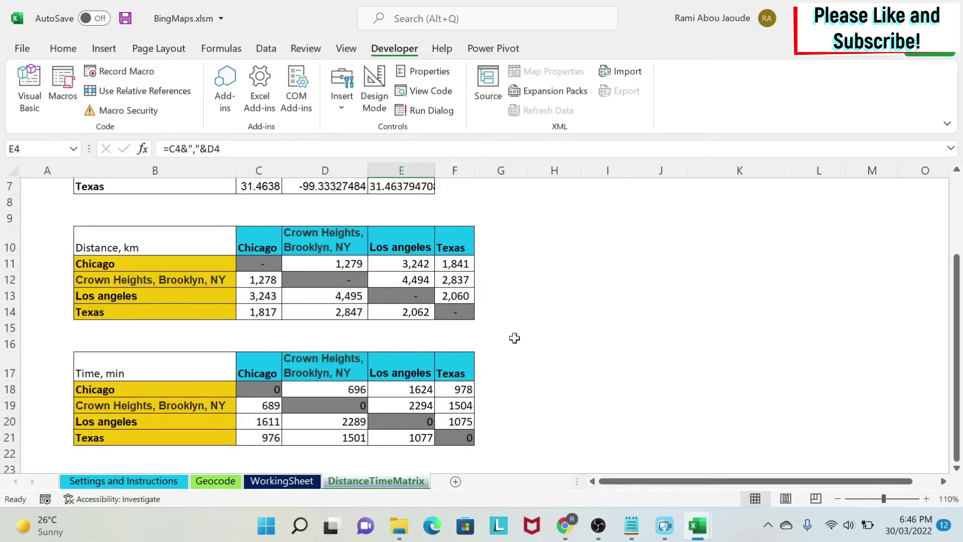
scroll(514, 338, "up", 2)
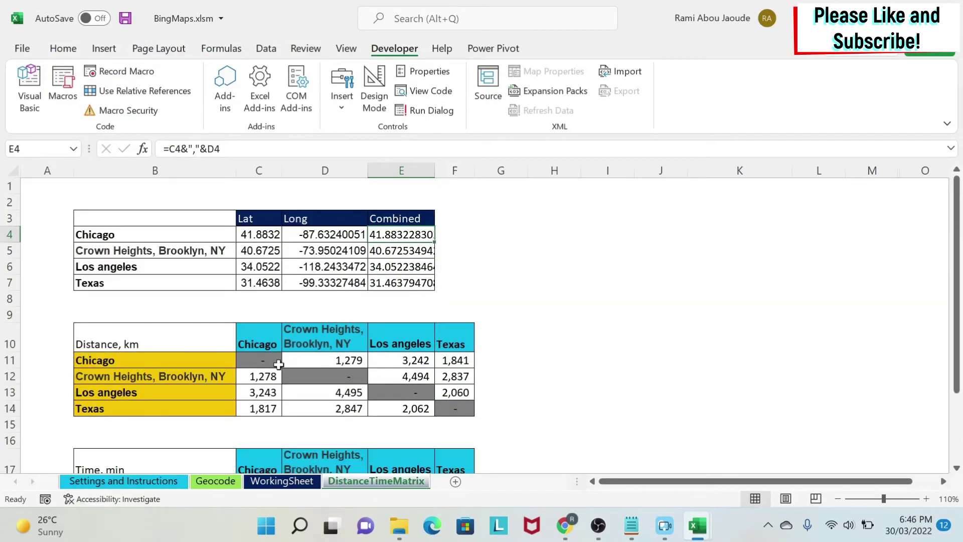
left_click_drag(263, 360, 470, 402)
key("Delete")
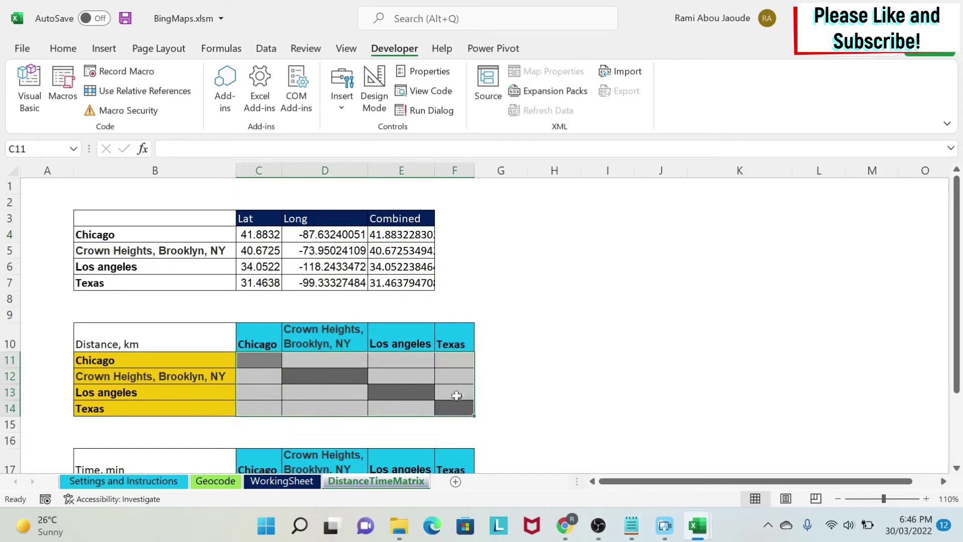
left_click(258, 358)
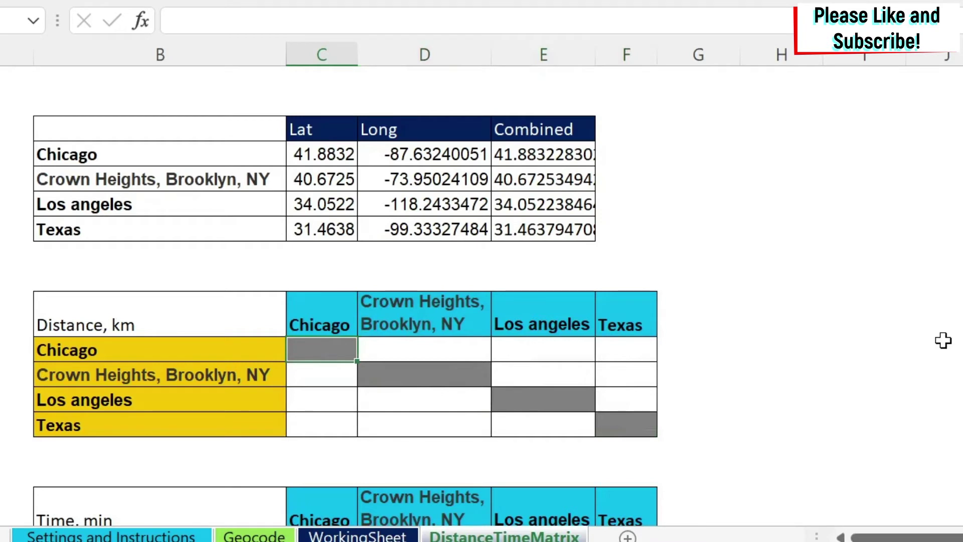
type("=")
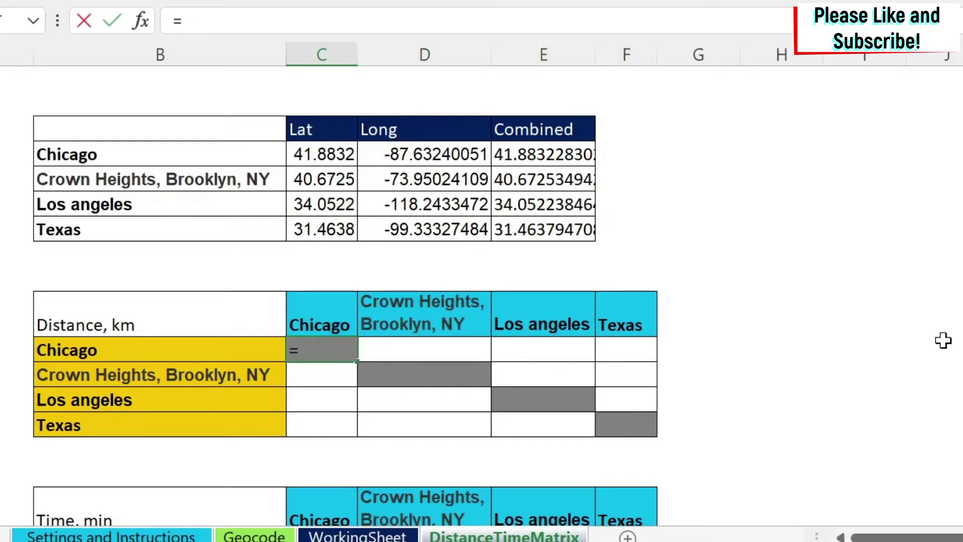
type("get")
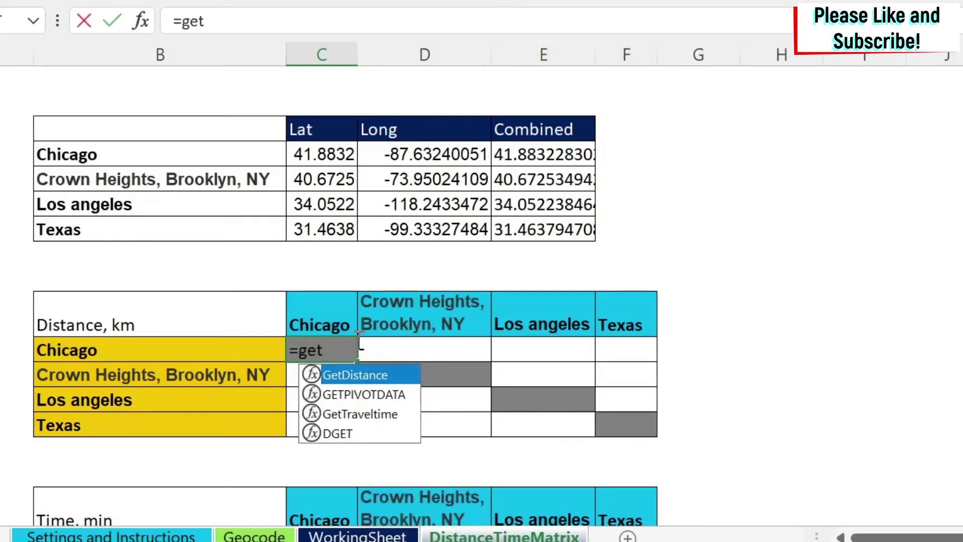
Start C11's GetDistance formula with the origin lookup VLOOKUP(B11,$B$4:$E$7,4,false)
double_click(383, 377)
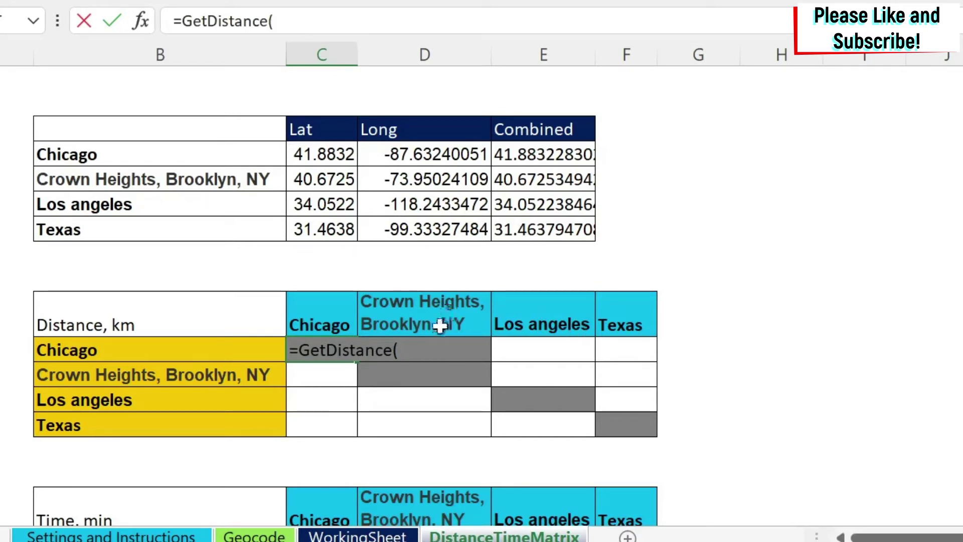
left_click(299, 21)
type("vlook")
key("Tab")
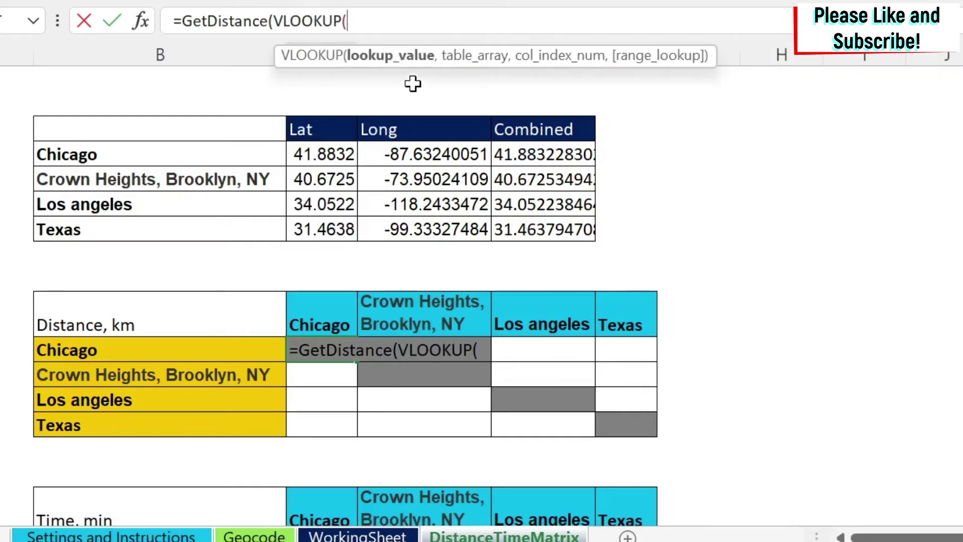
left_click(152, 346)
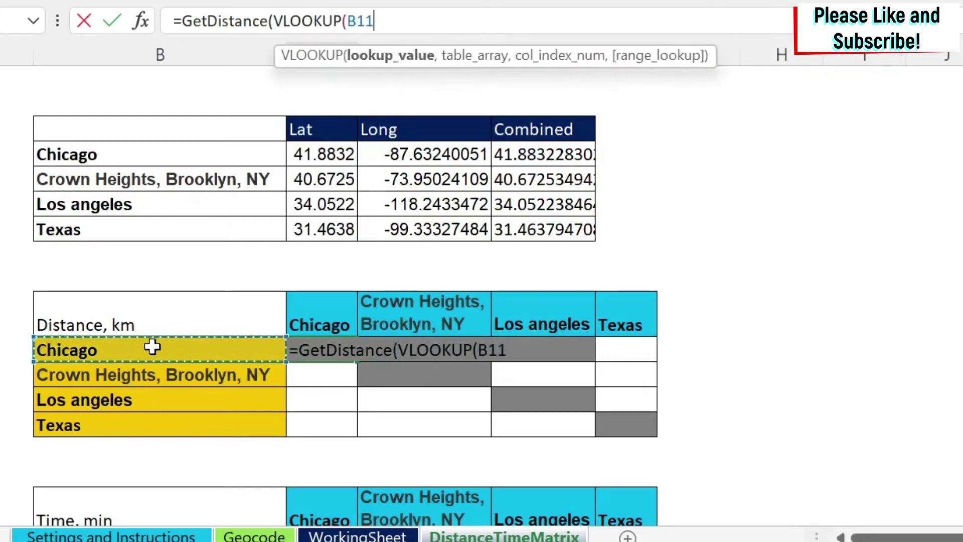
type(",")
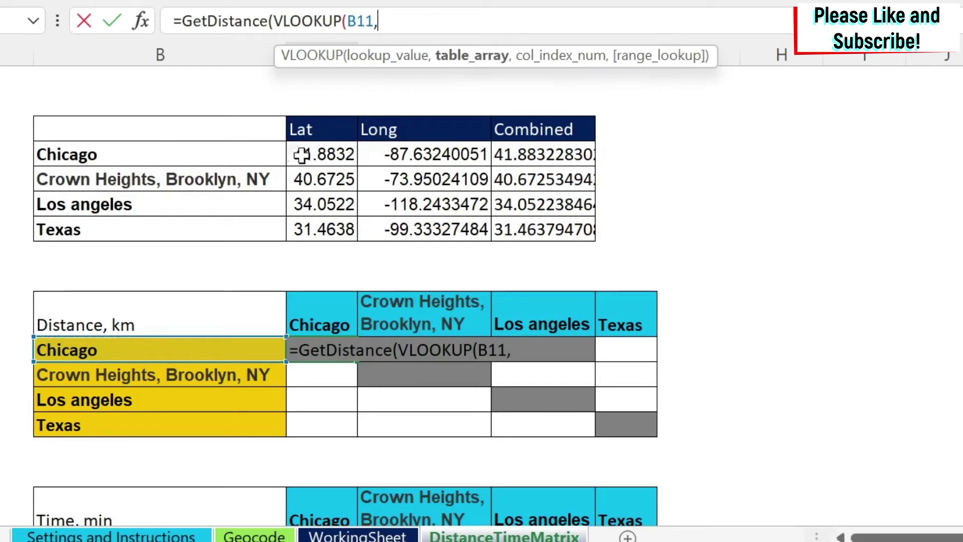
left_click_drag(200, 150, 559, 228)
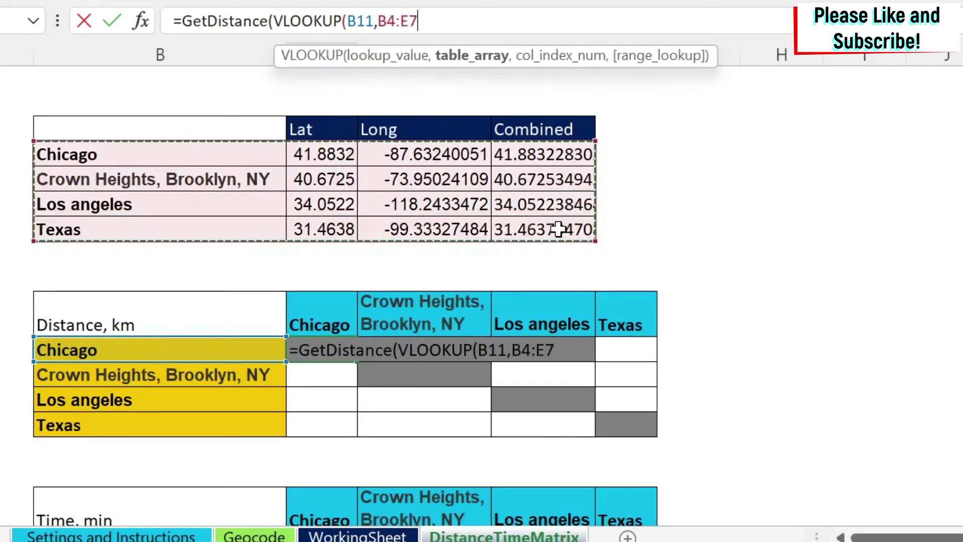
key("F4")
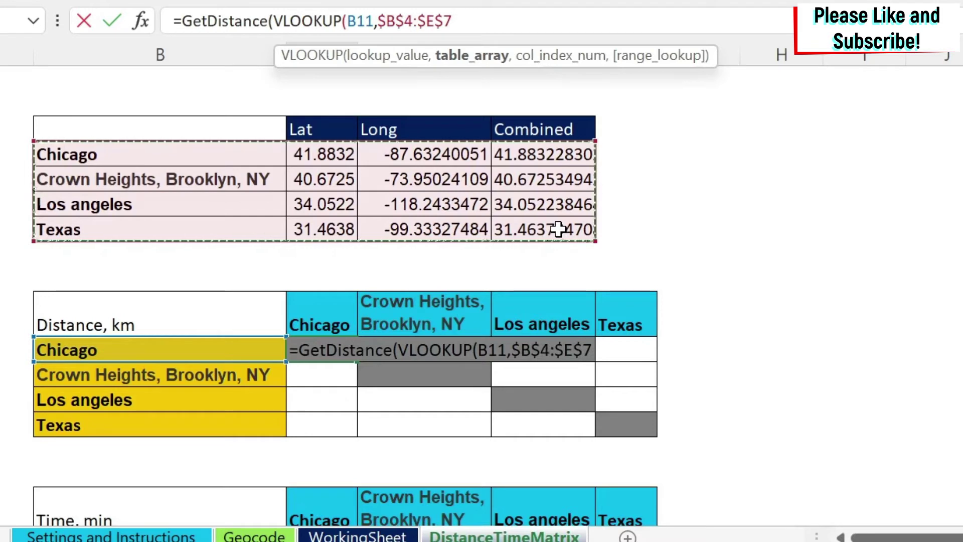
type(",")
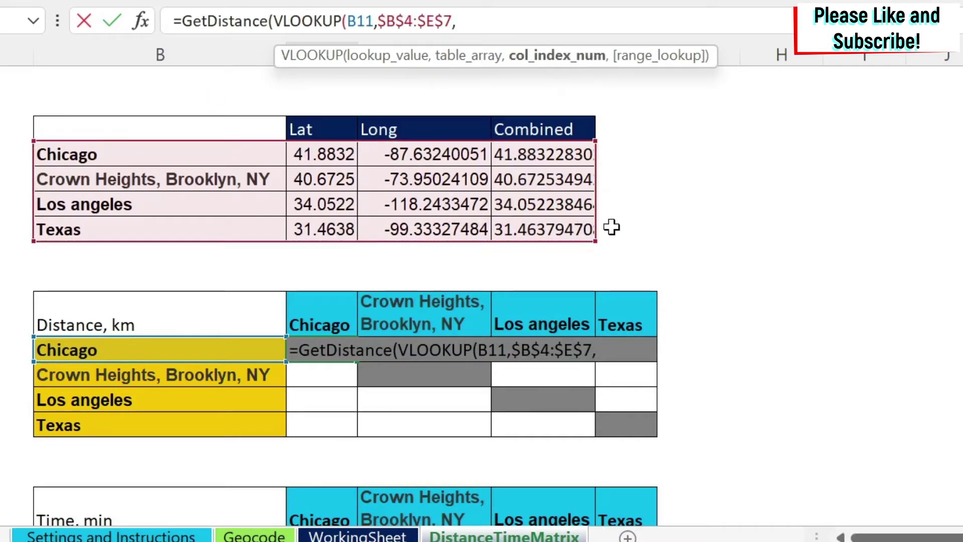
type("4,false)")
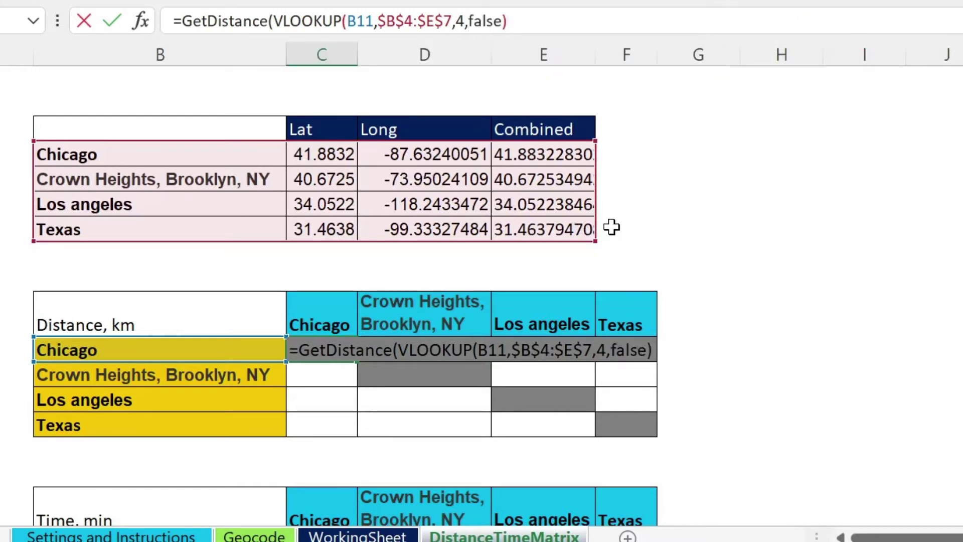
type(",")
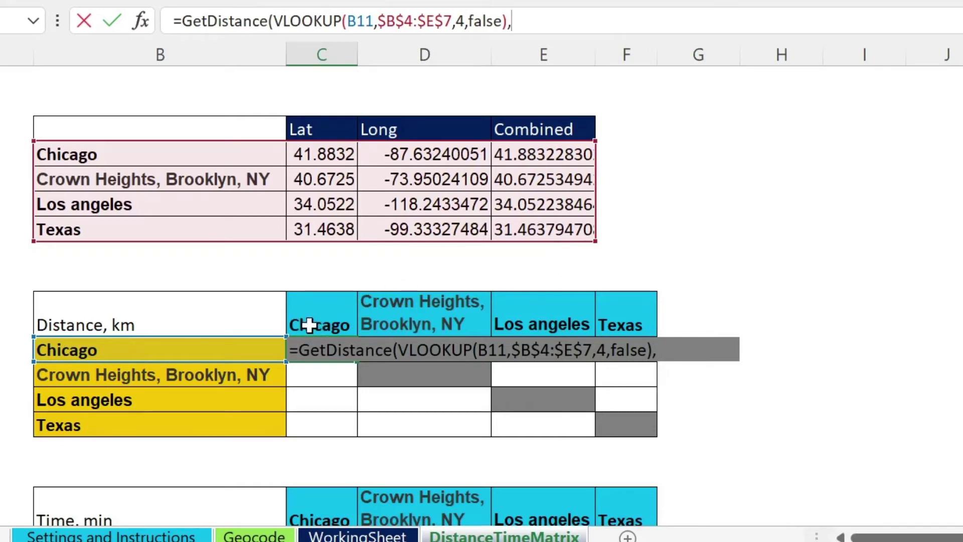
type("vlookup(")
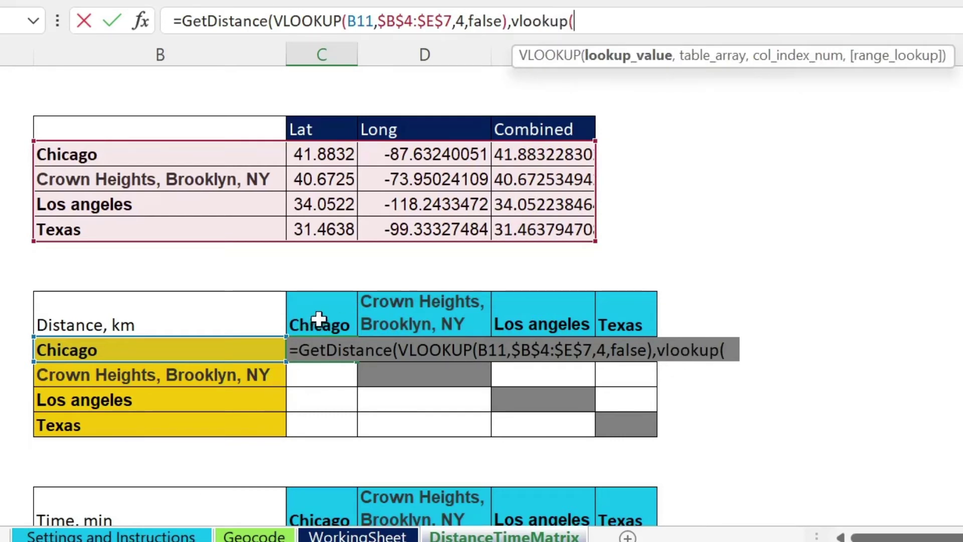
Add the destination lookup VLOOKUP(C10,$B$4:$E$7,4,false) to the formula, then go to Settings and Instructions
left_click(319, 315)
type(",")
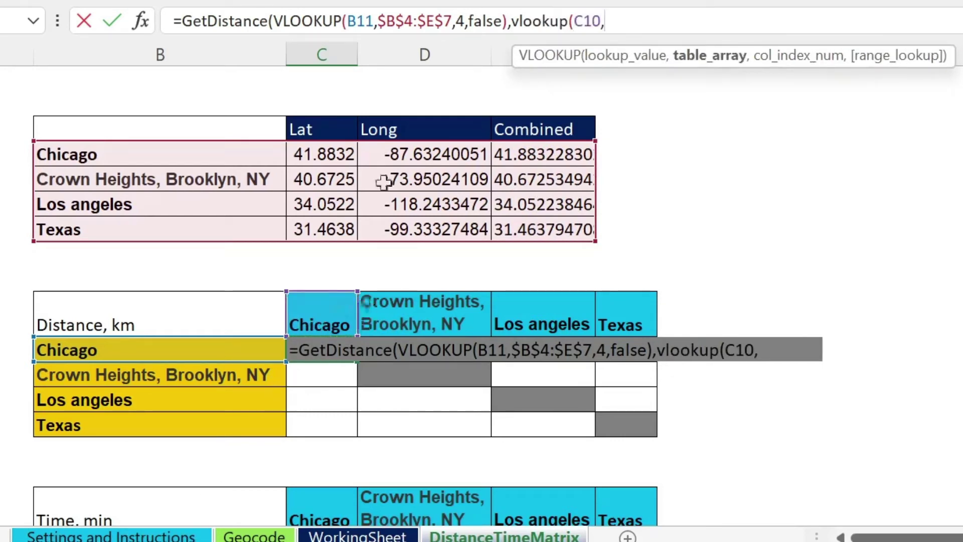
left_click_drag(140, 155, 575, 242)
key("F4")
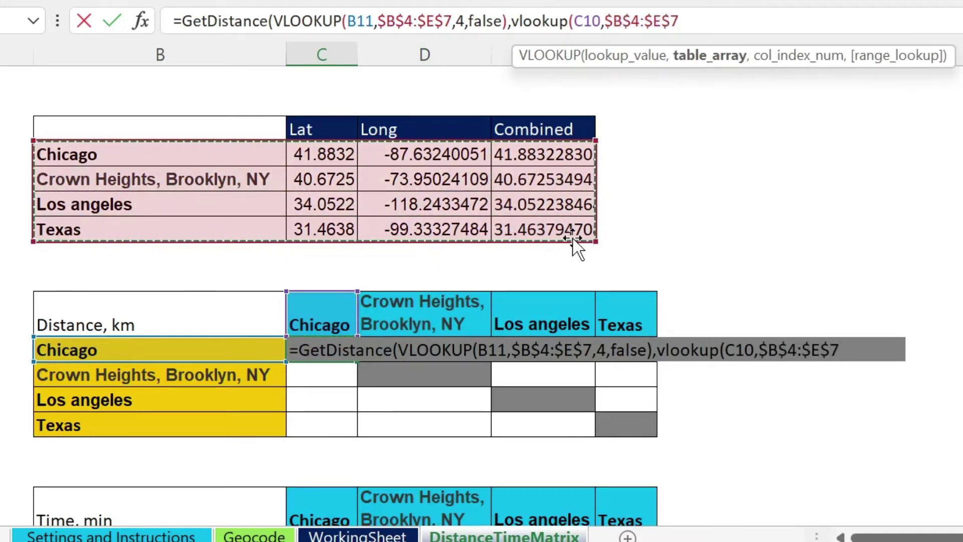
type(",")
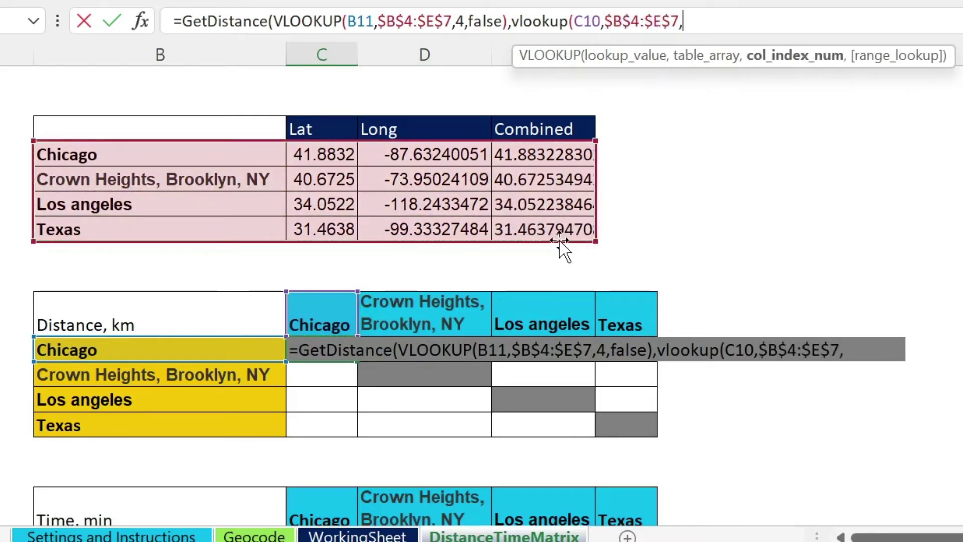
type("4,")
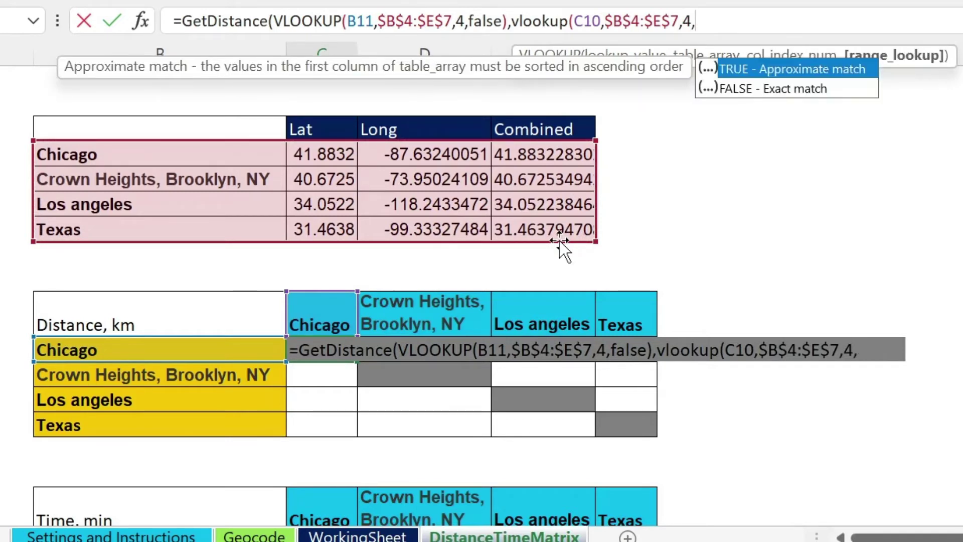
type("false)")
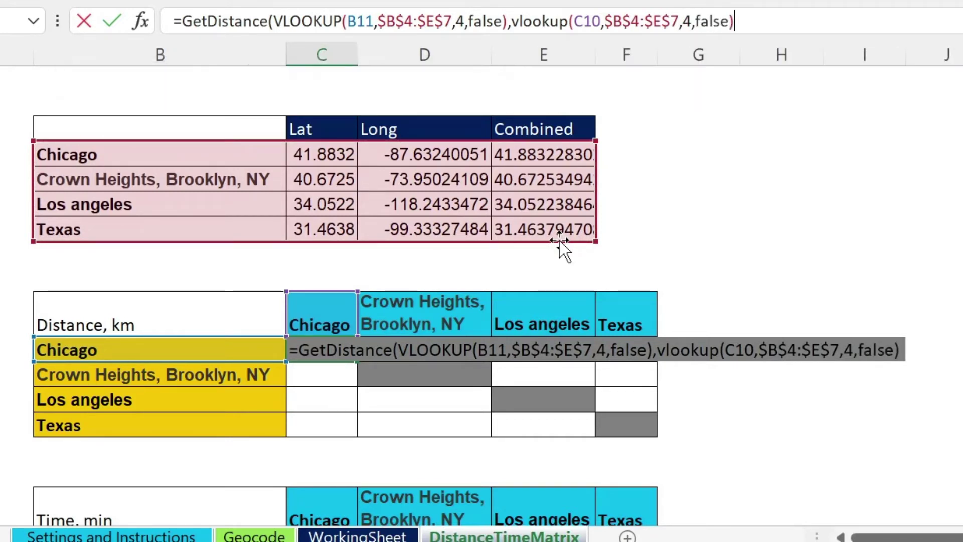
type(",")
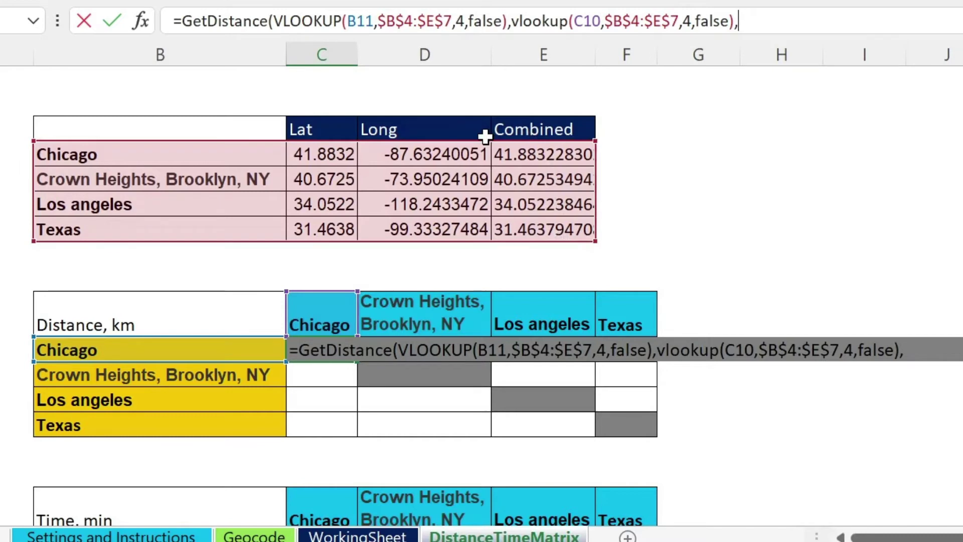
left_click(111, 536)
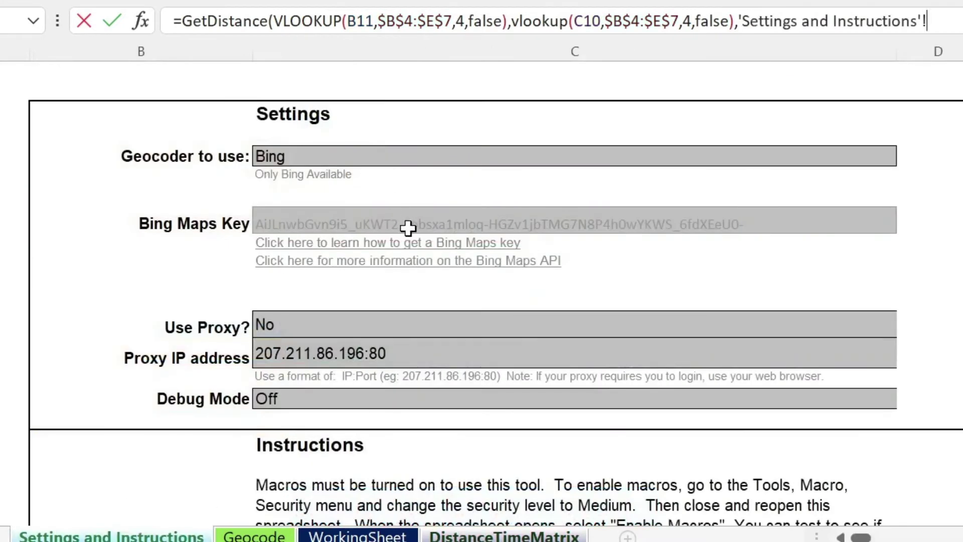
Finish C11's GetDistance formula with the bingMapsKey argument, returning '-' for Chicago to Chicago
left_click(408, 228)
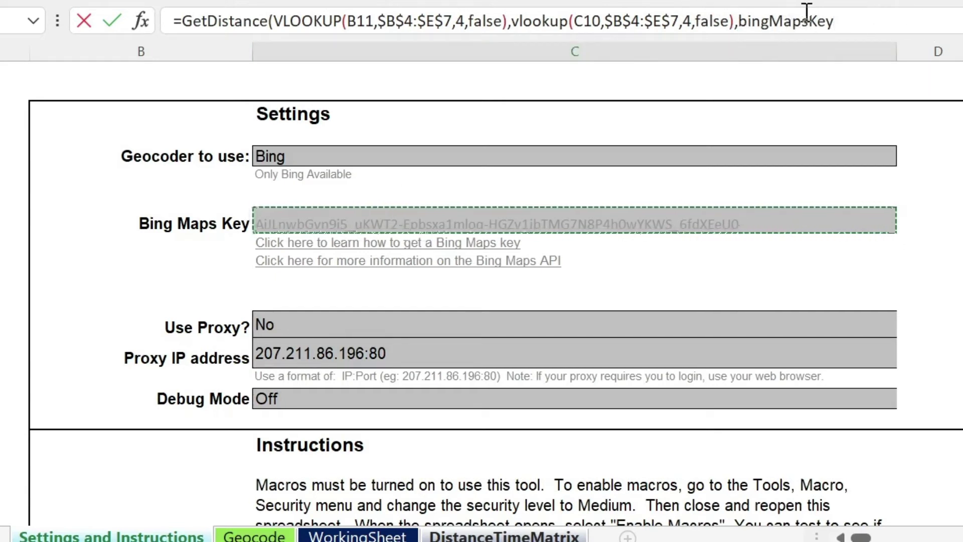
type(")")
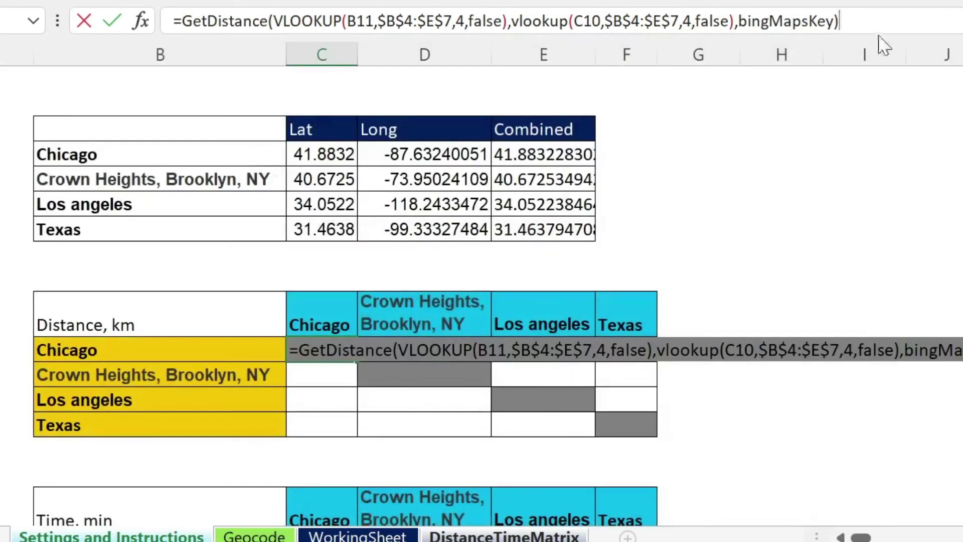
key("Return")
left_click(330, 342)
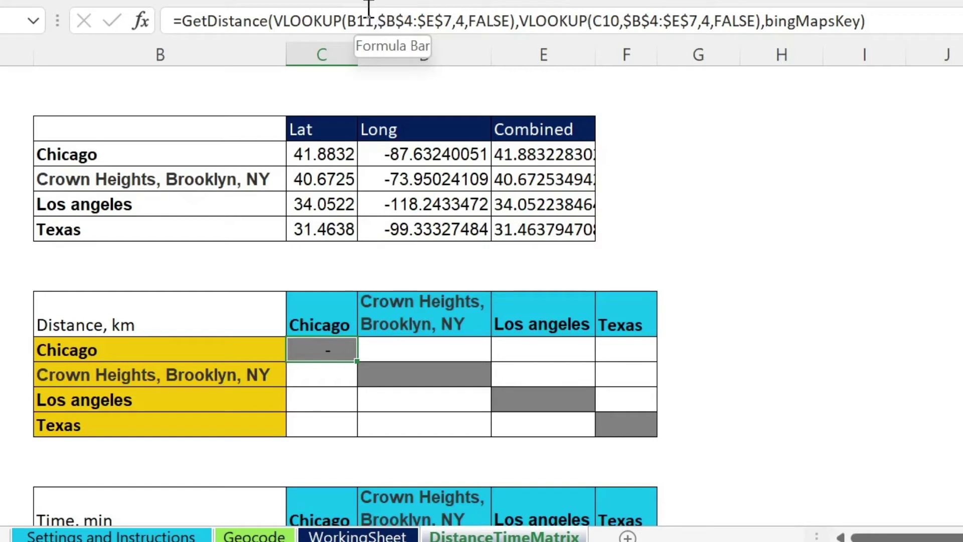
Change C11's lookup values to the mixed references $B11 and C$10
left_click(347, 21)
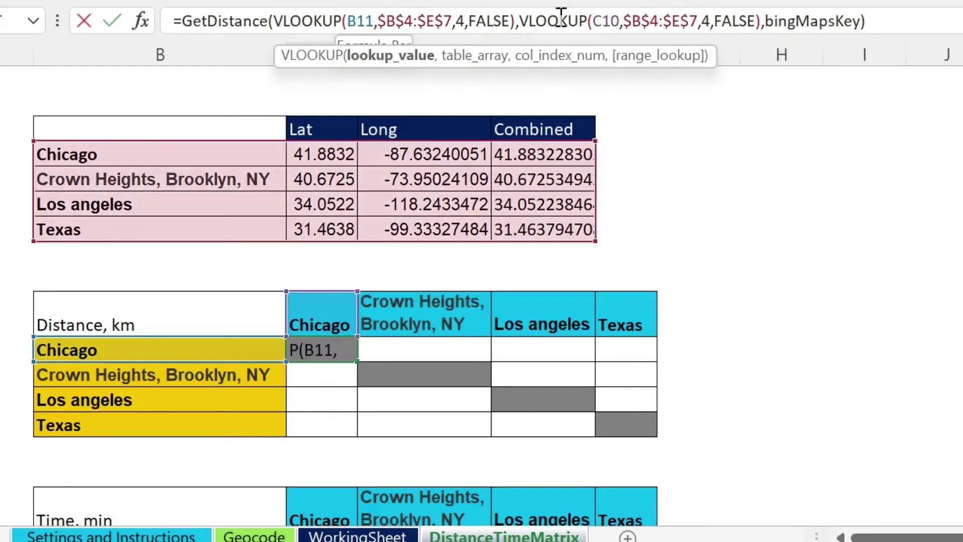
type("$")
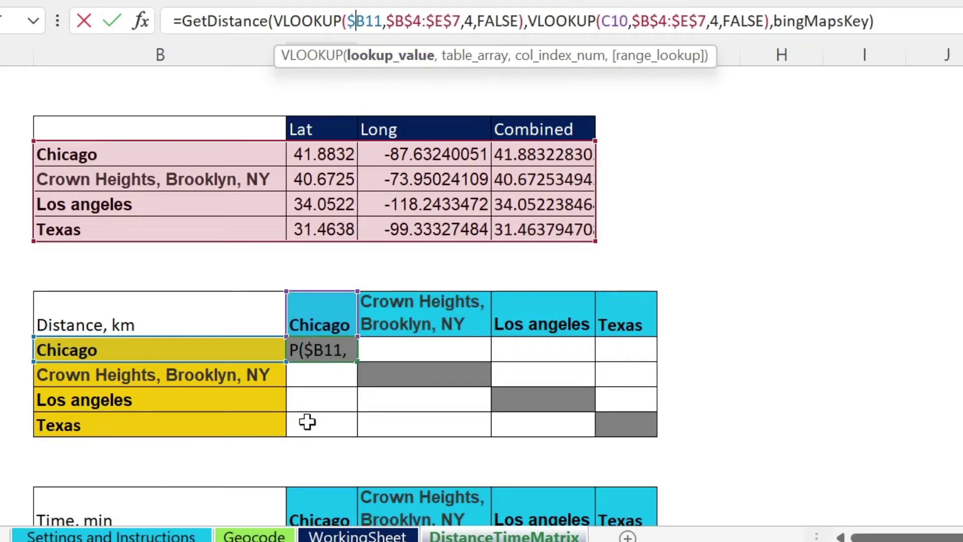
left_click(602, 19)
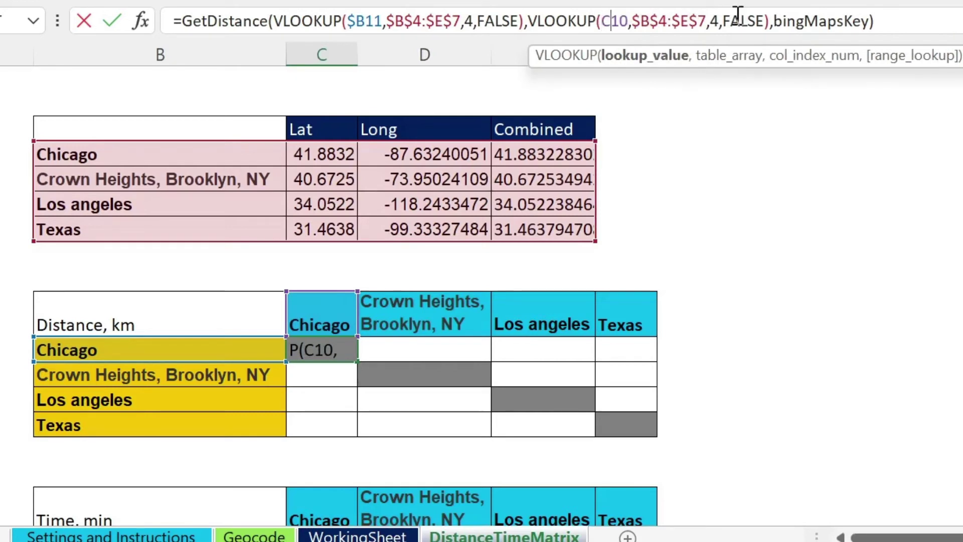
type("$")
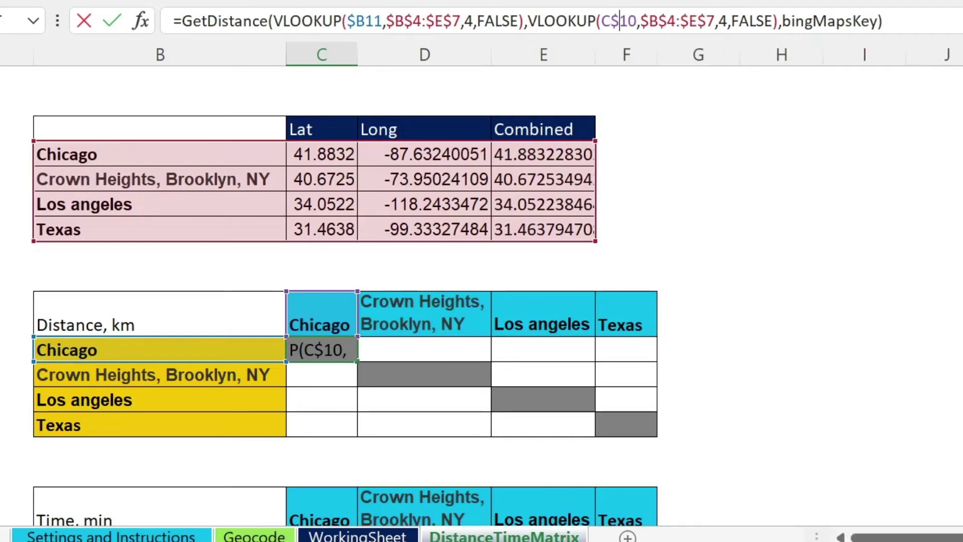
key("Return")
Copy C11's GetDistance formula across to F11 and down to row 14, filling the matrix
left_click(320, 351)
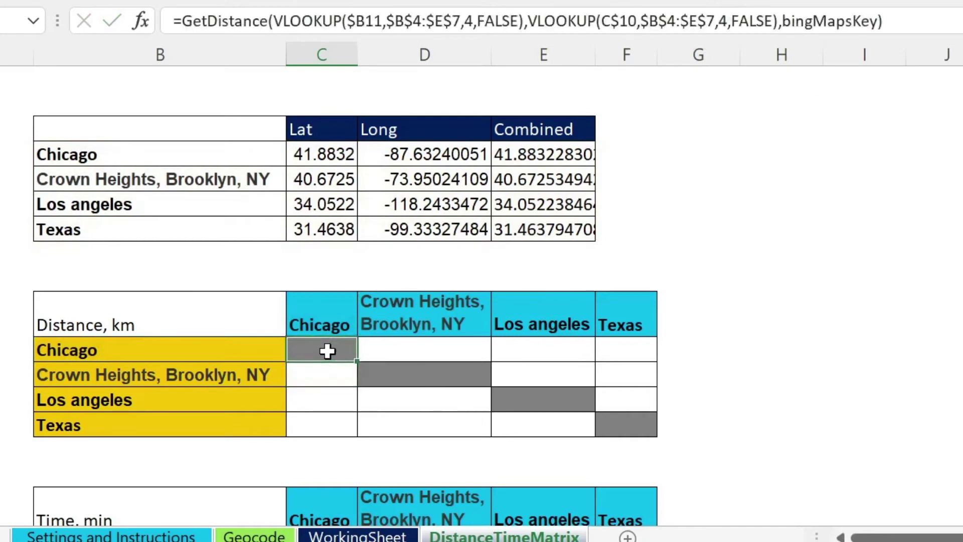
left_click_drag(358, 365, 653, 367)
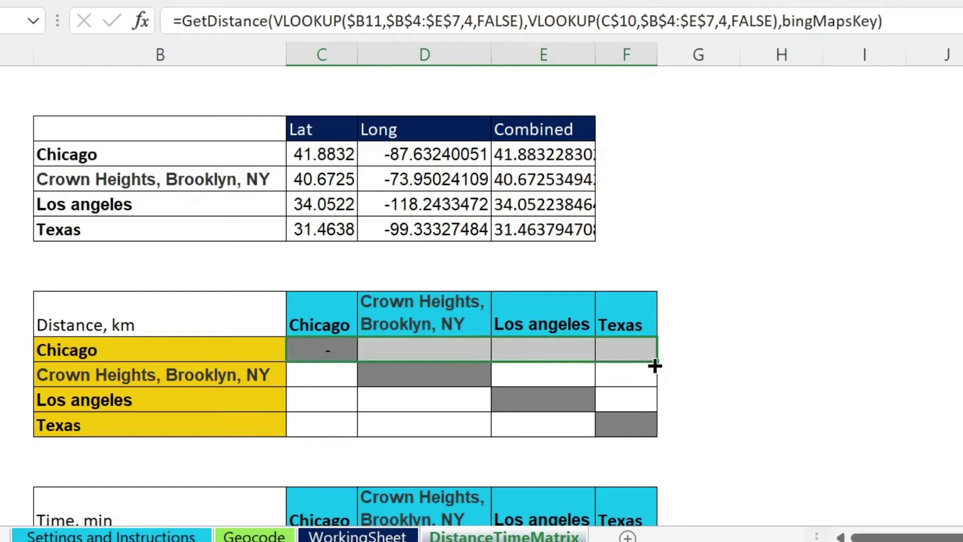
left_click_drag(656, 362, 641, 445)
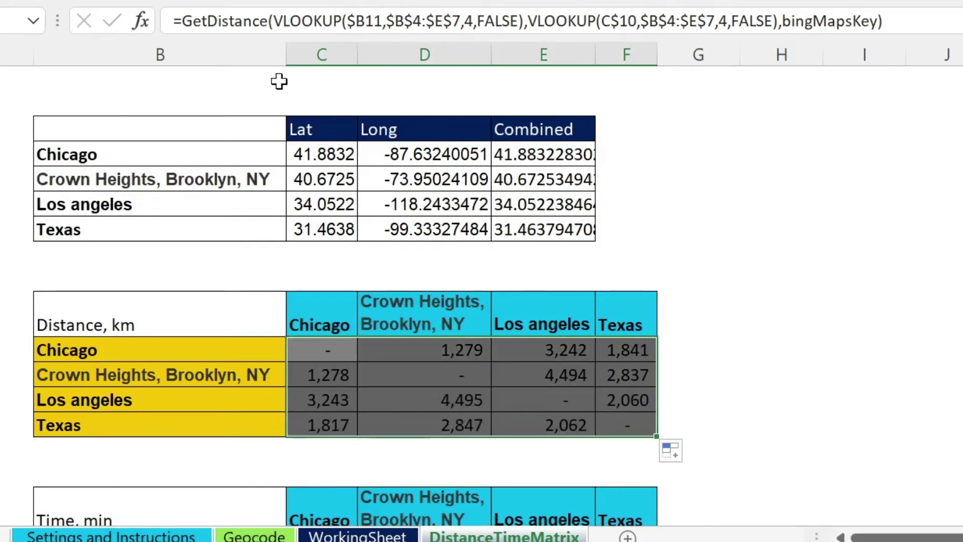
scroll(351, 394, "down", 2)
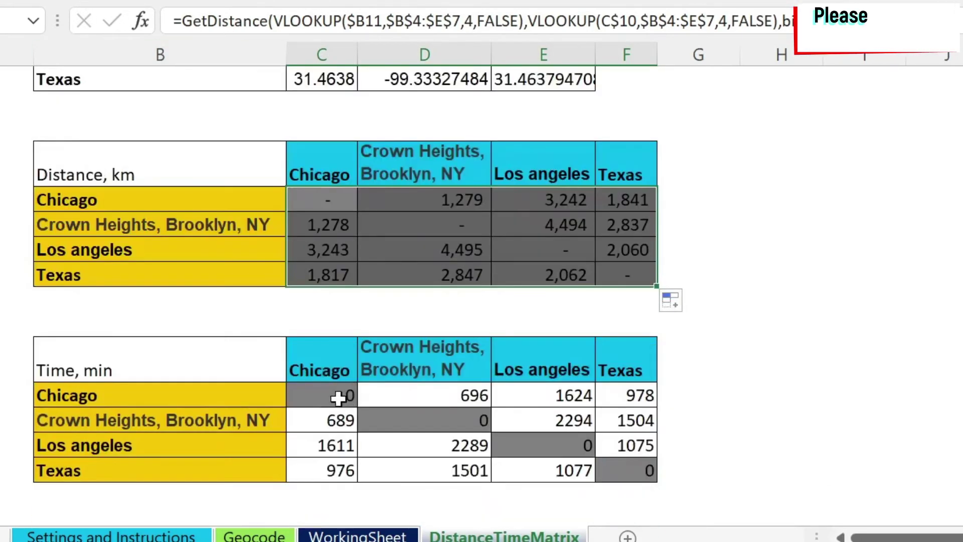
left_click_drag(338, 398, 597, 459)
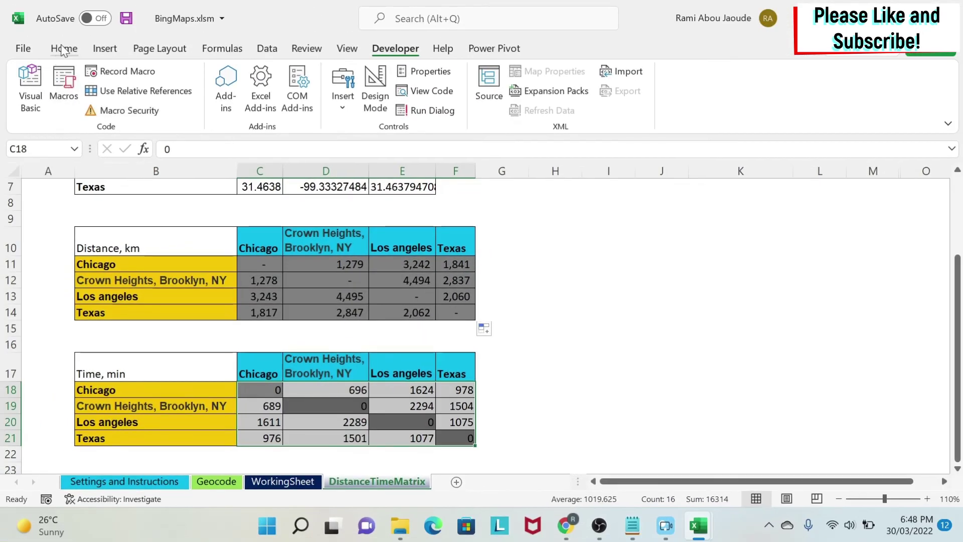
Copy the time table's formatting onto the distance matrix C11:F14 with Format Painter
left_click(64, 48)
left_click(99, 110)
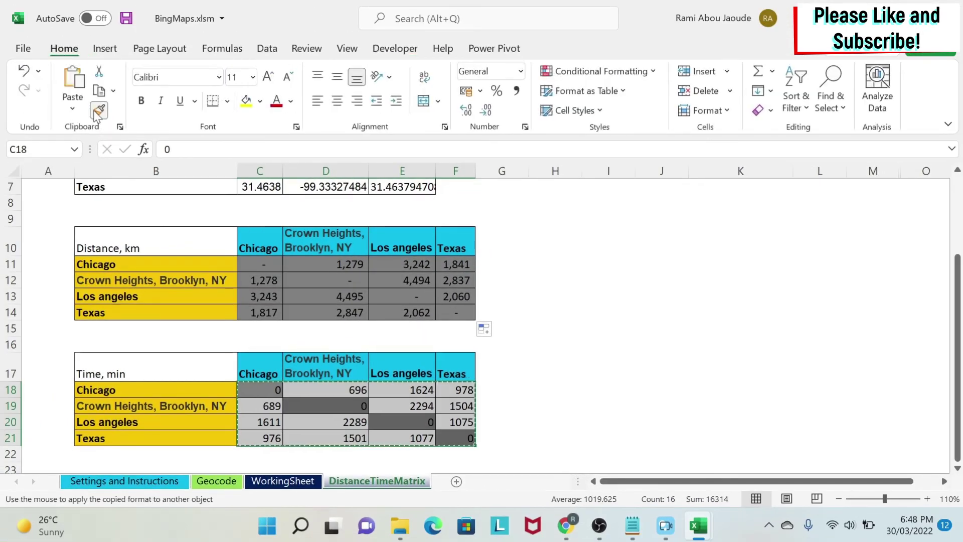
left_click(265, 264)
left_click(608, 271)
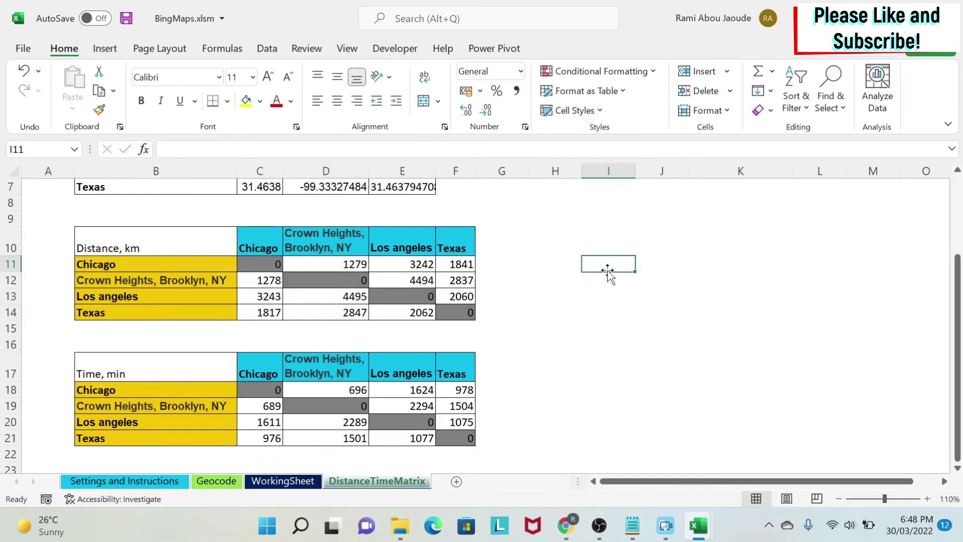
Show distances C11:F14 in Comma Style with no decimals, then check D11's formula
left_click_drag(271, 263, 454, 311)
left_click(517, 91)
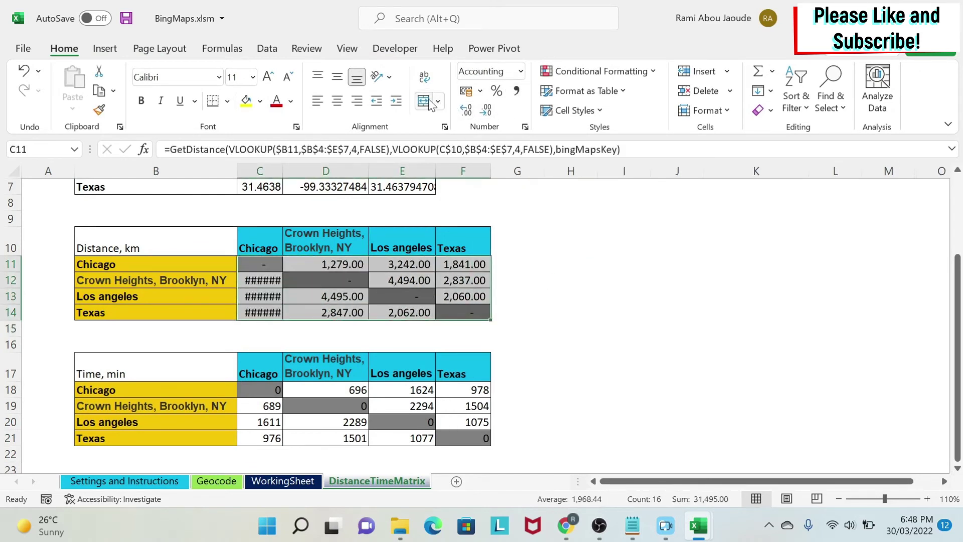
left_click(485, 110)
left_click(485, 110)
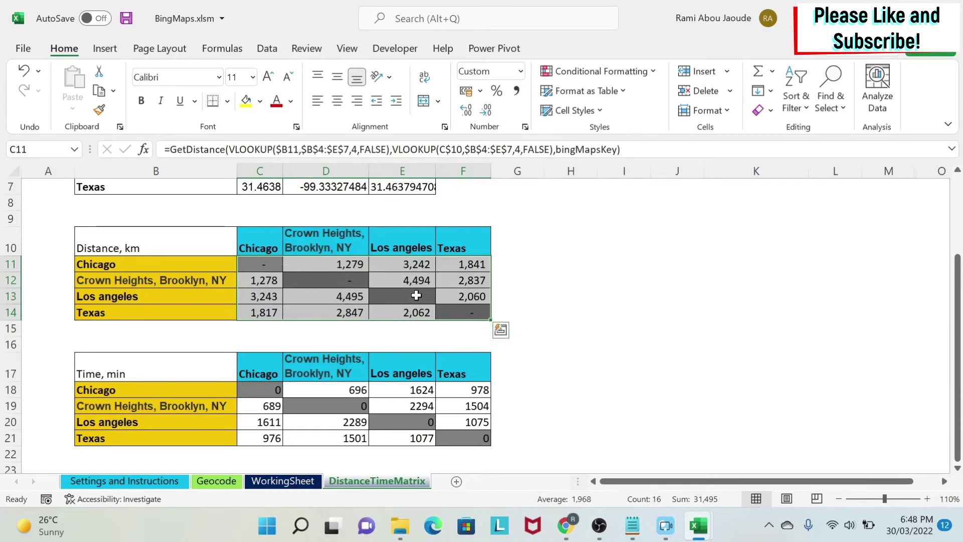
left_click(259, 281)
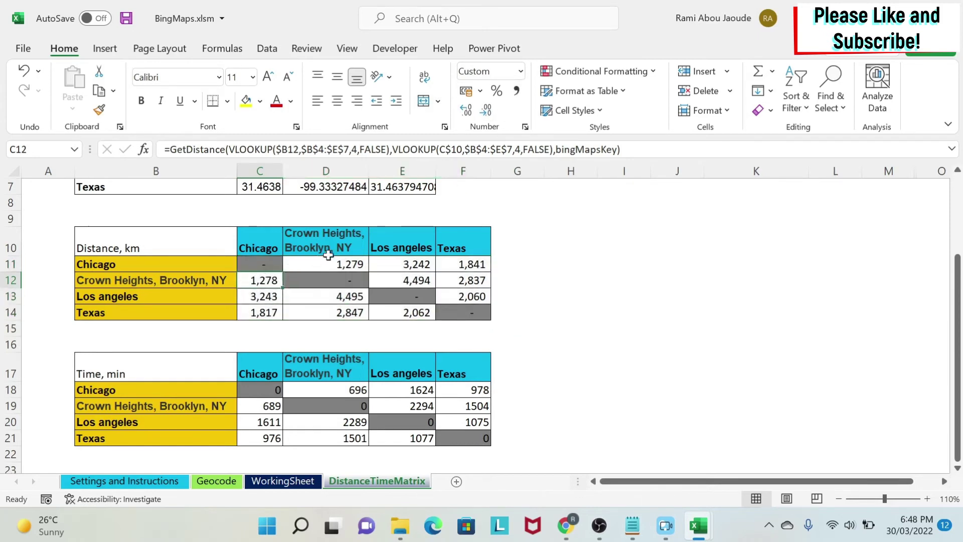
left_click(171, 259)
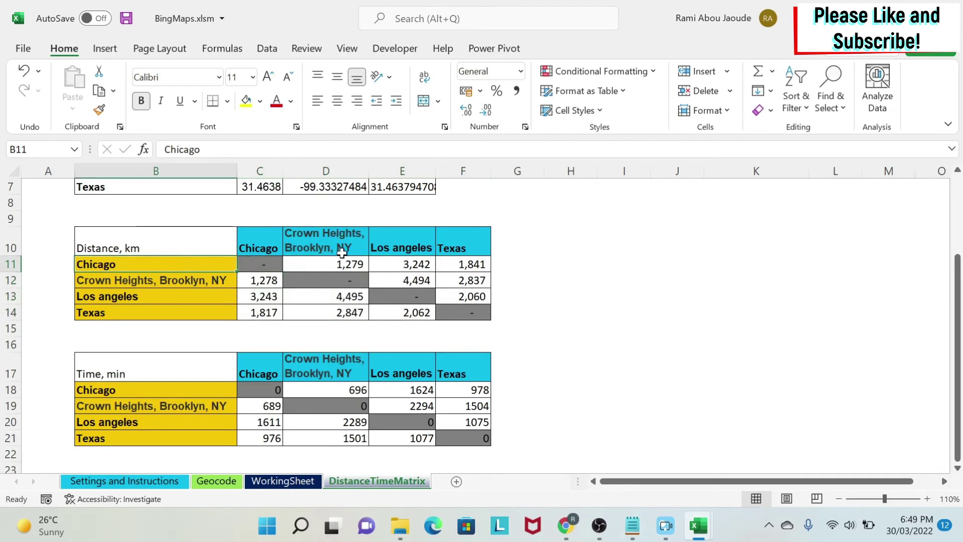
left_click(324, 264)
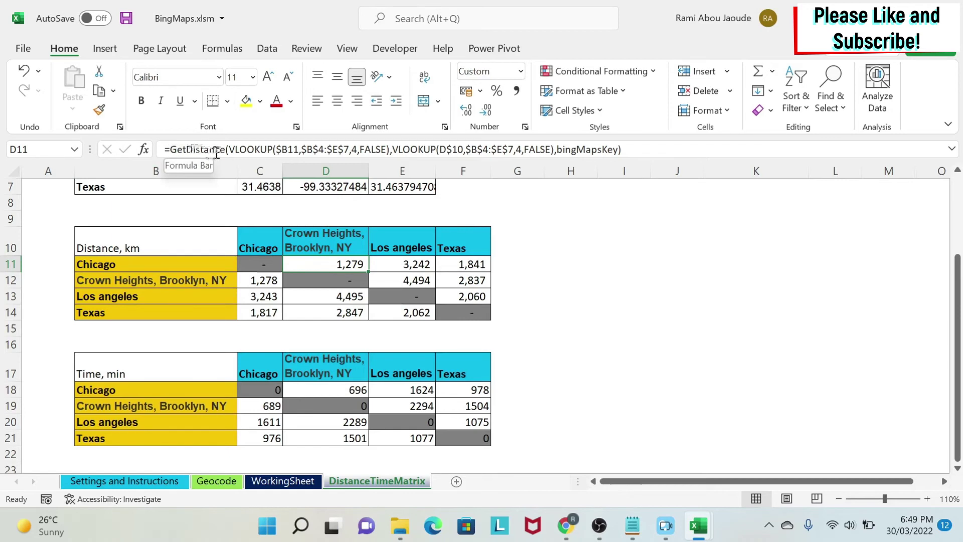
Copy C11's GetDistance formula text and paste it into C18
left_click(260, 388)
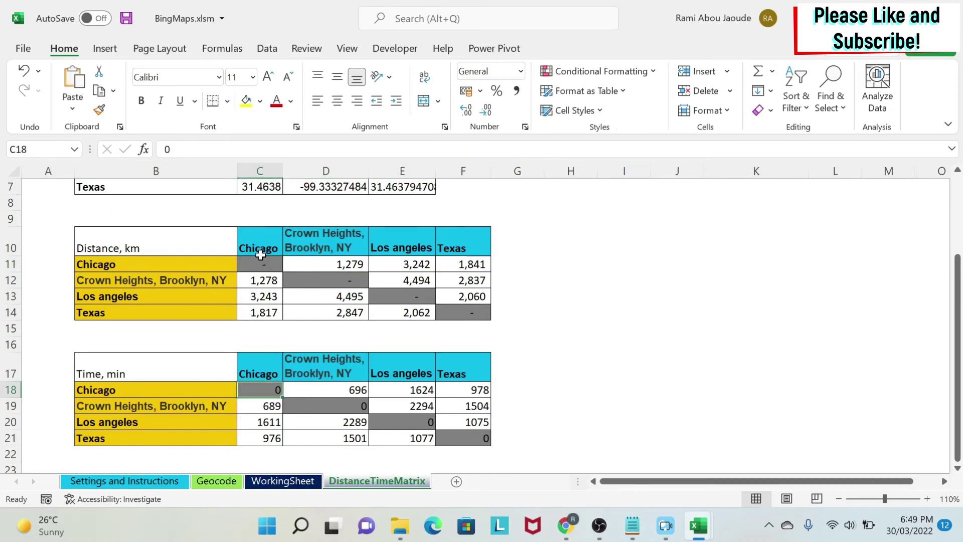
left_click(253, 263)
left_click(636, 149)
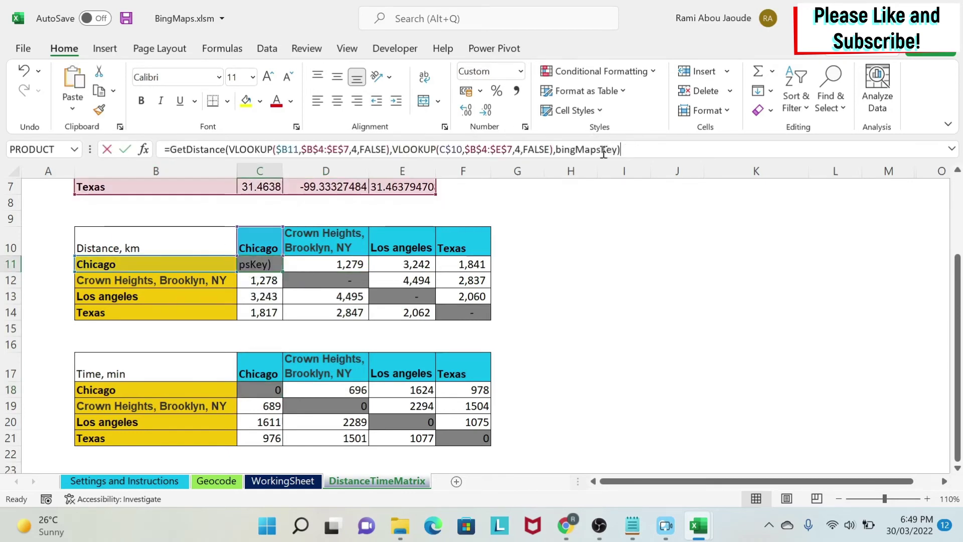
left_click_drag(636, 149, 130, 163)
key("ctrl+c")
key("Escape")
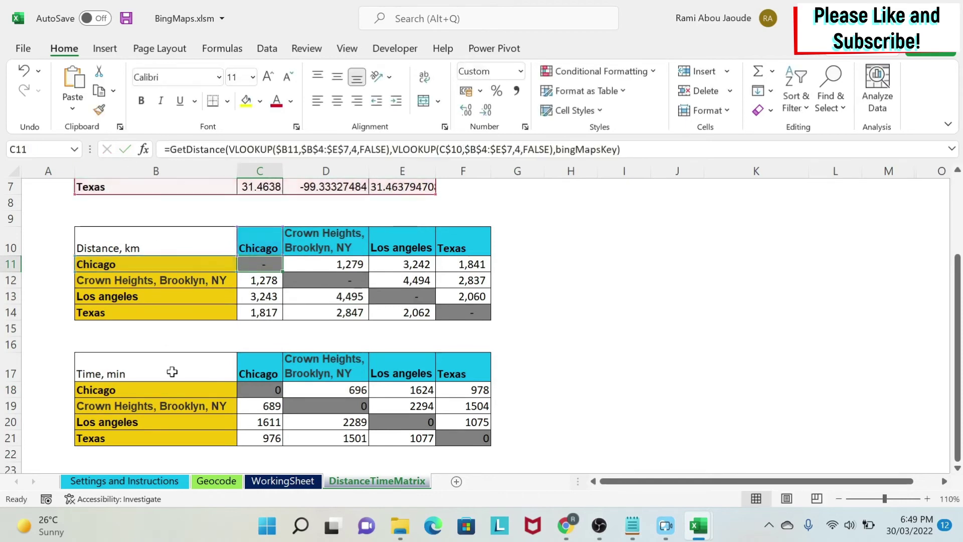
left_click(266, 391)
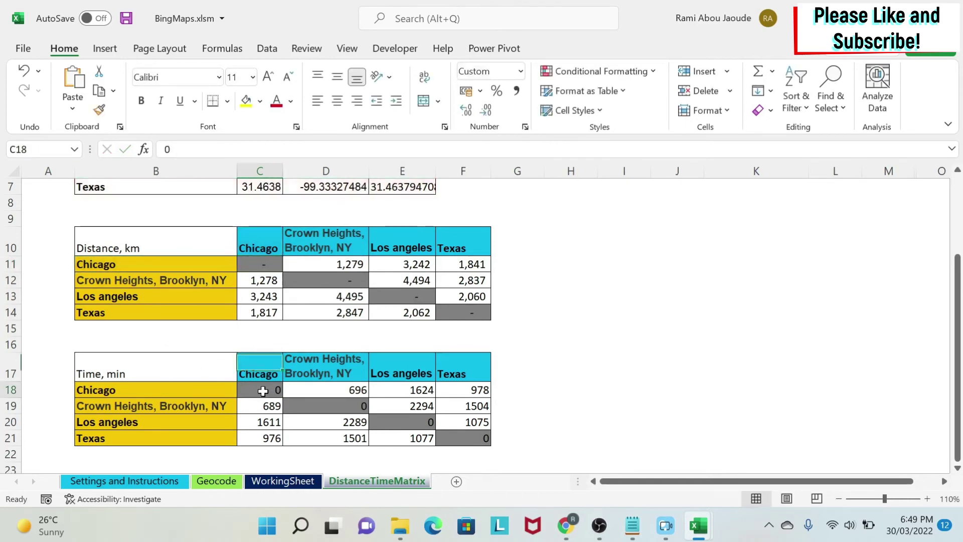
double_click(168, 149)
key("ctrl+v")
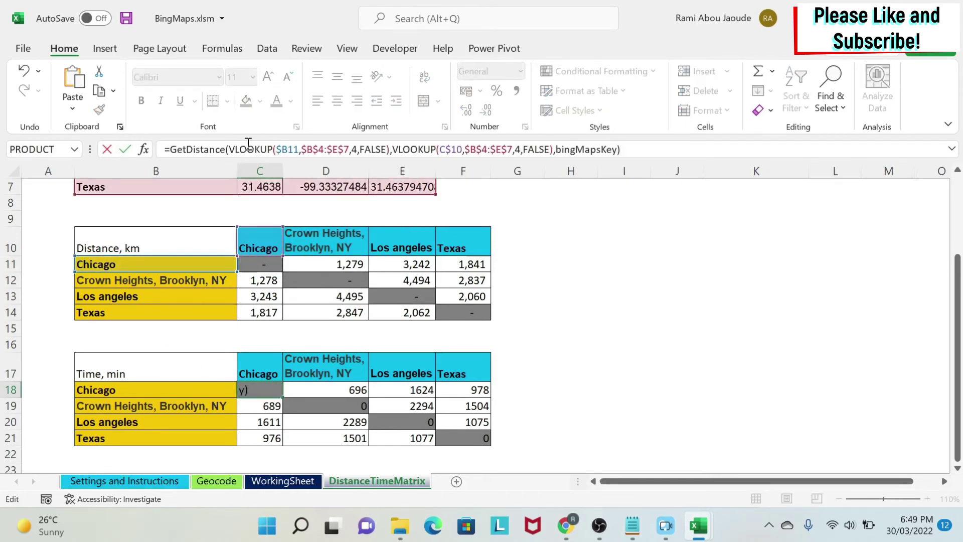
Turn C18's formula into GetTraveltime using $B18 and C$17, returning 0 for Chicago–Chicago
left_click_drag(179, 149, 226, 148)
type("t")
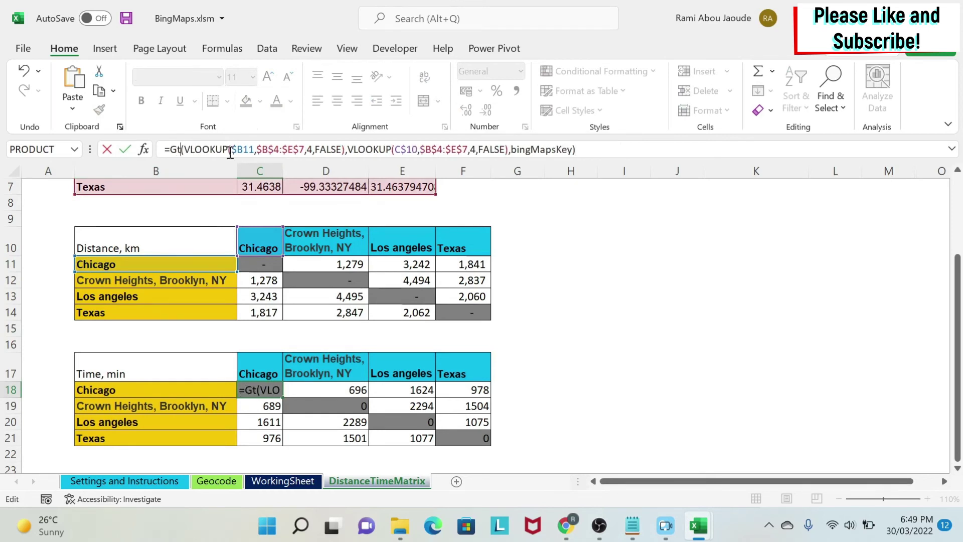
key("BackSpace")
type("et")
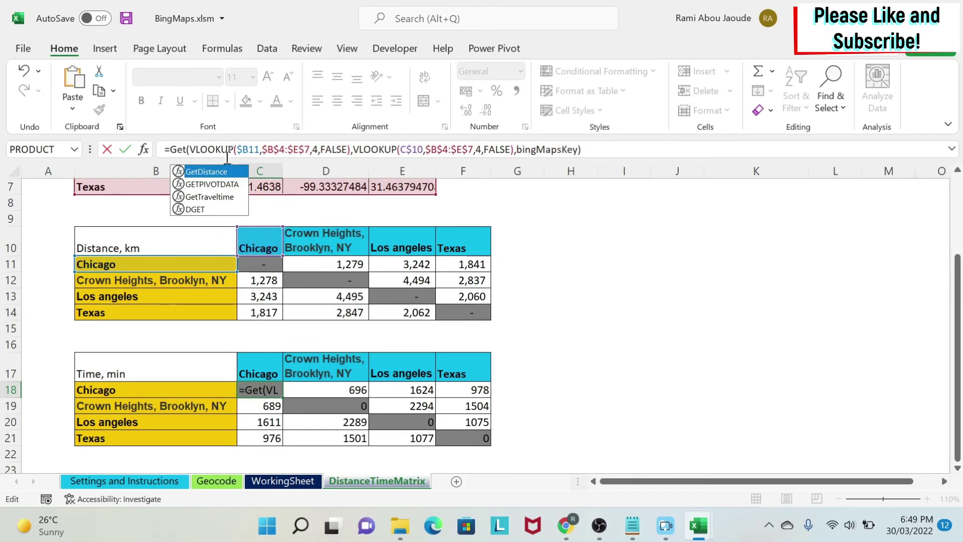
double_click(221, 198)
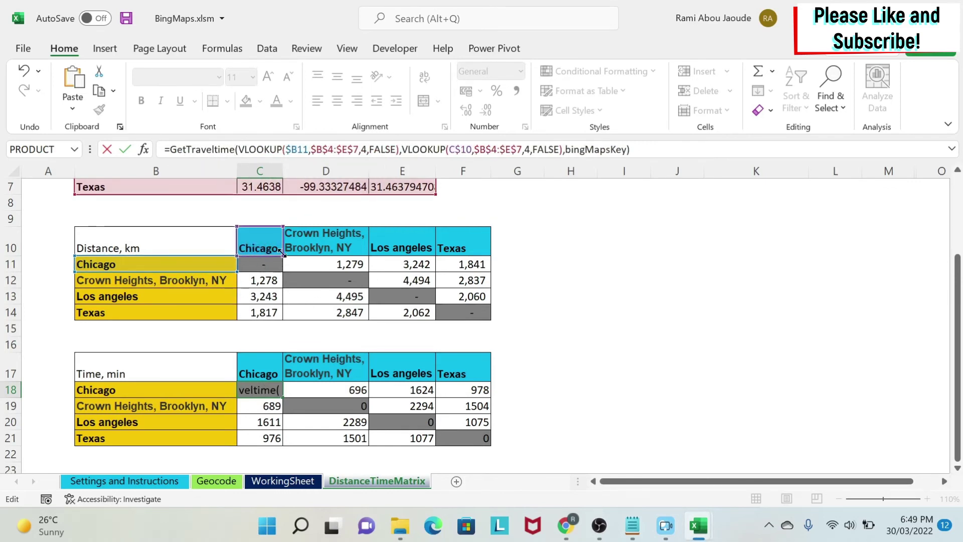
left_click_drag(271, 254, 260, 363)
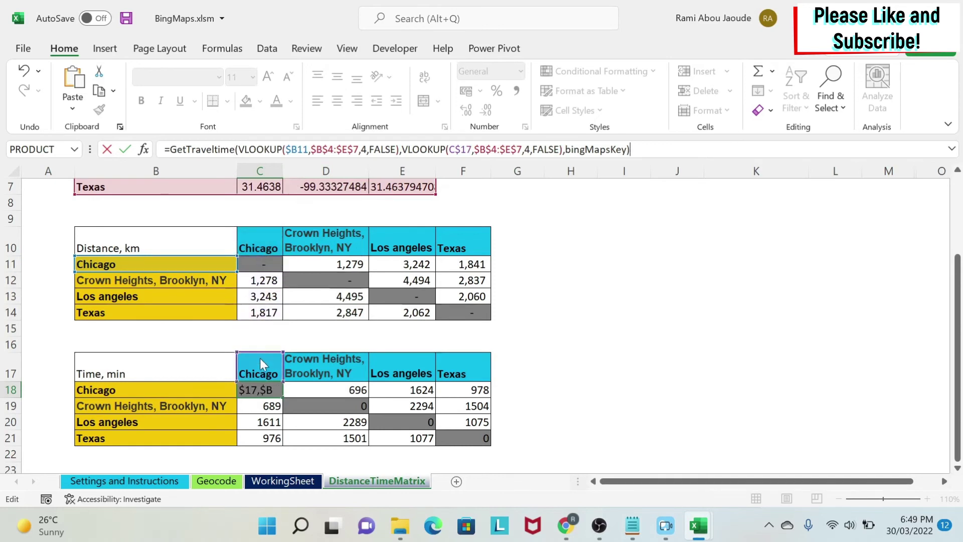
left_click(216, 280)
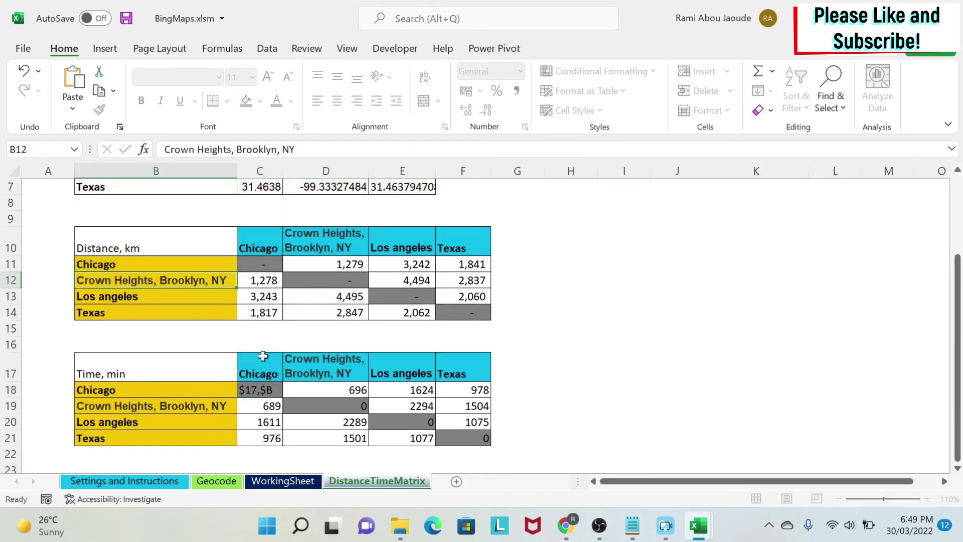
double_click(262, 382)
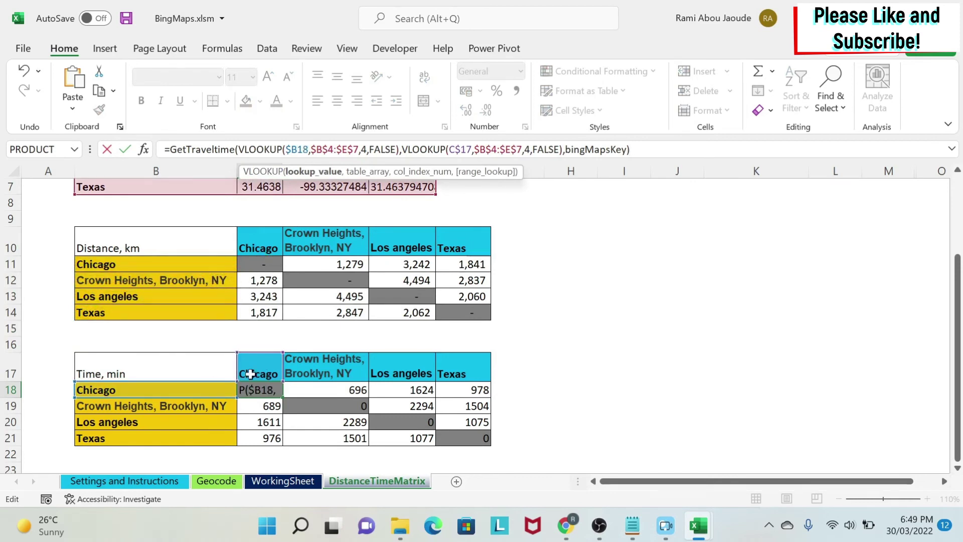
scroll(267, 358, "up", 2)
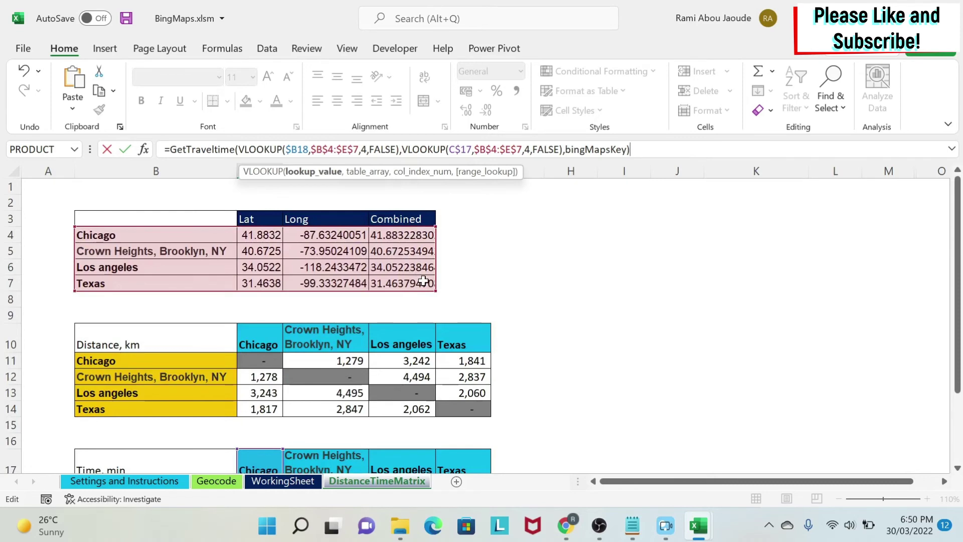
key("ctrl+Return")
scroll(279, 355, "down", 3)
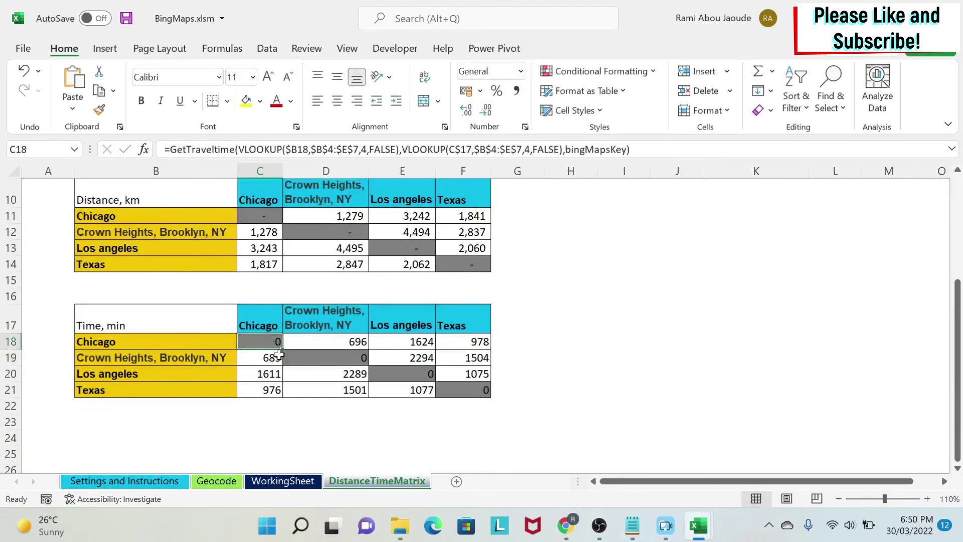
Fill the GetTraveltime formula through C18:F21 and give it the distance matrix's formatting
left_click_drag(284, 349, 494, 361)
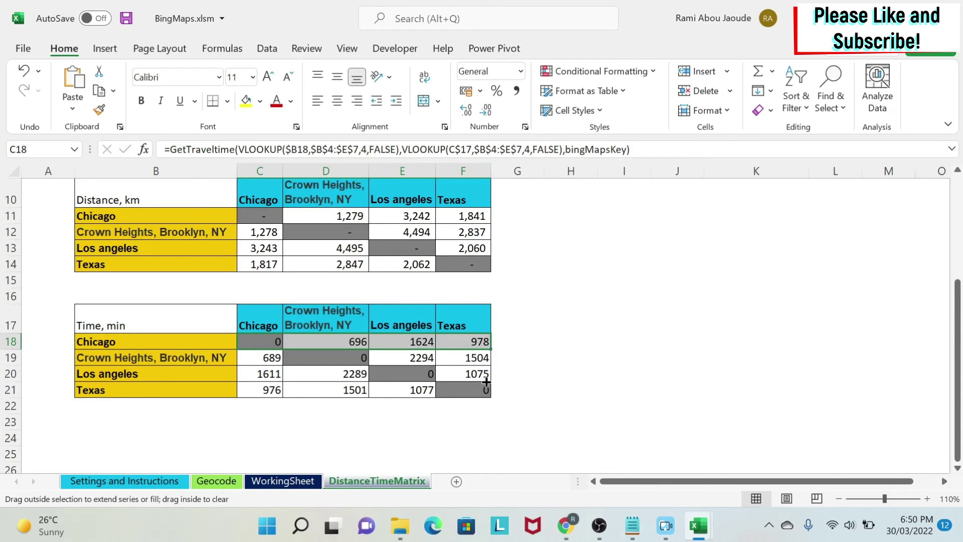
left_click_drag(485, 396, 486, 397)
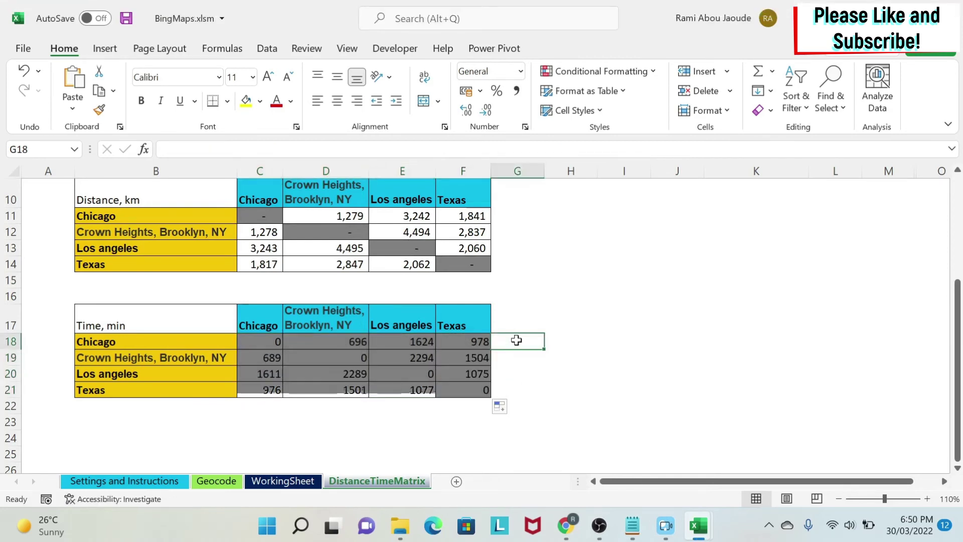
left_click(257, 212)
left_click_drag(258, 212, 474, 265)
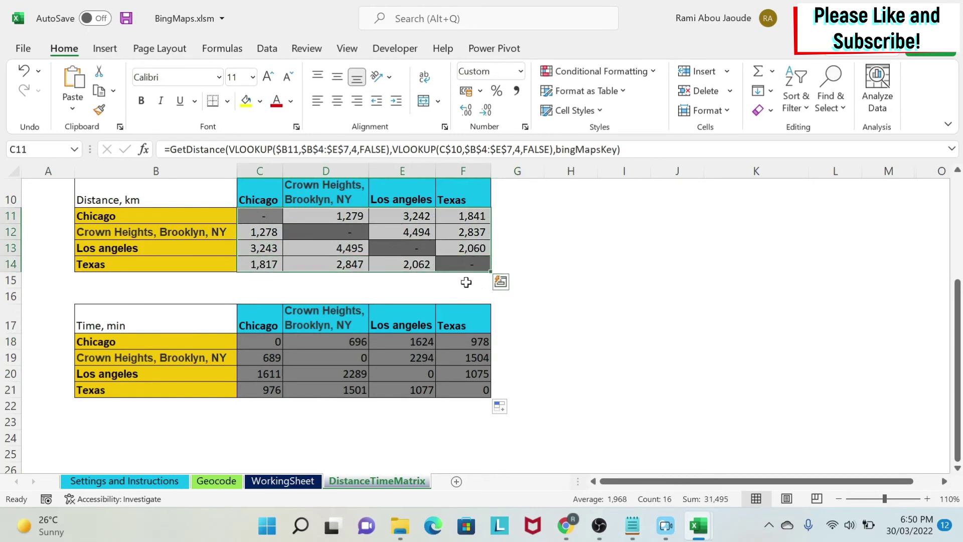
left_click(100, 110)
left_click(265, 335)
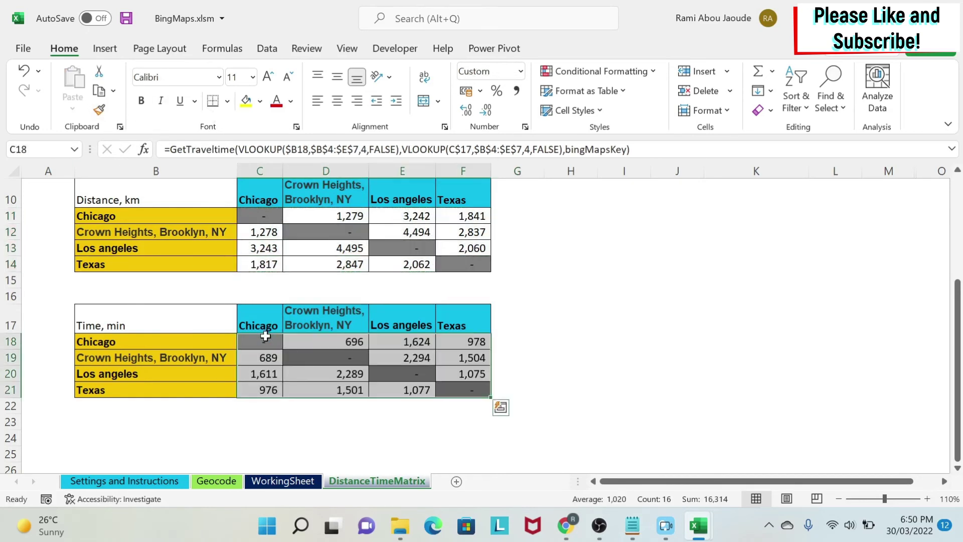
left_click(613, 311)
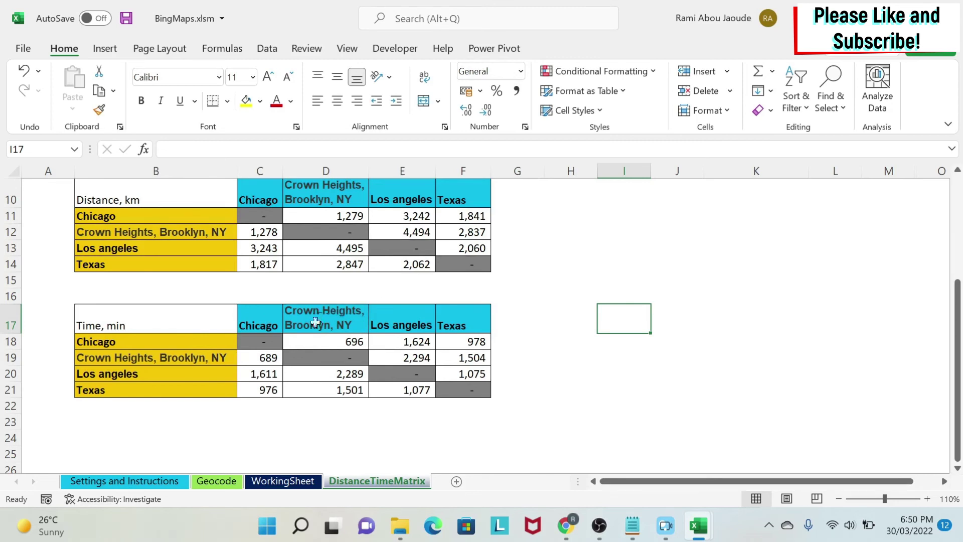
Check the travel-time formulas in D18 and F18, then bring up the Distance Matrix docs in Chrome
left_click(319, 340)
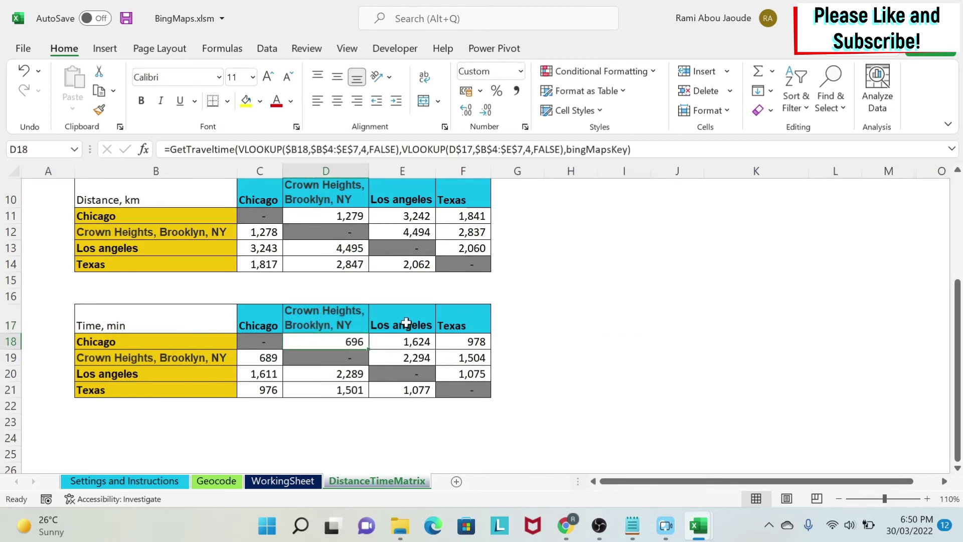
left_click(407, 323)
left_click(449, 345)
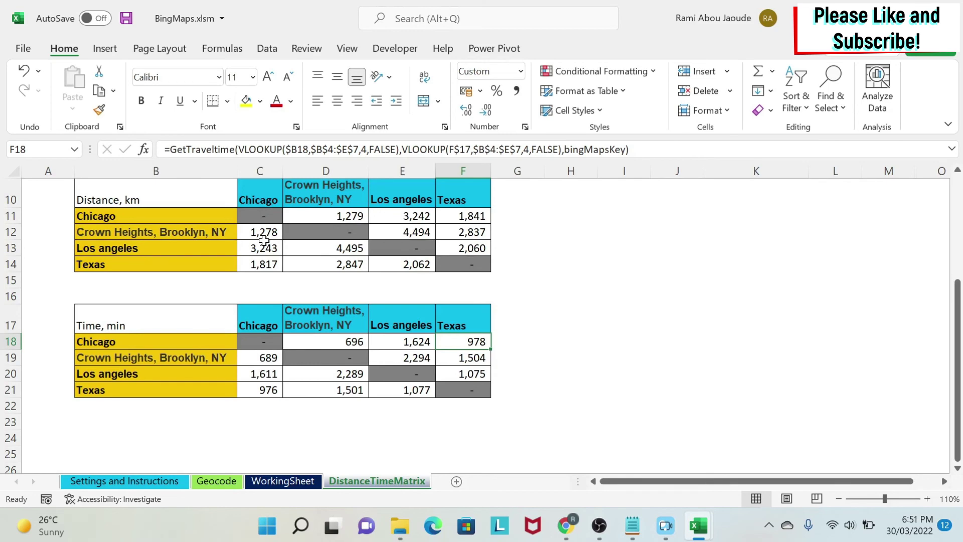
left_click(567, 529)
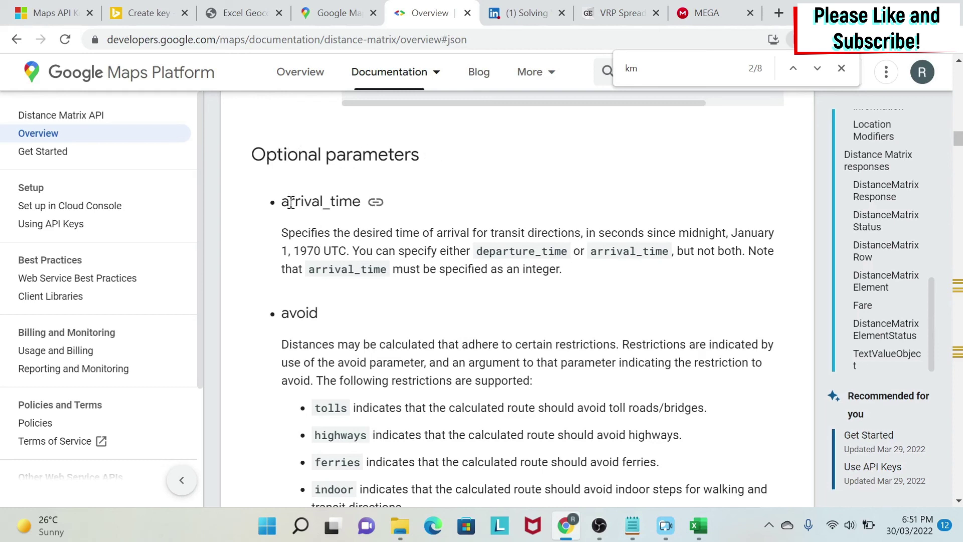
scroll(293, 236, "down", 2)
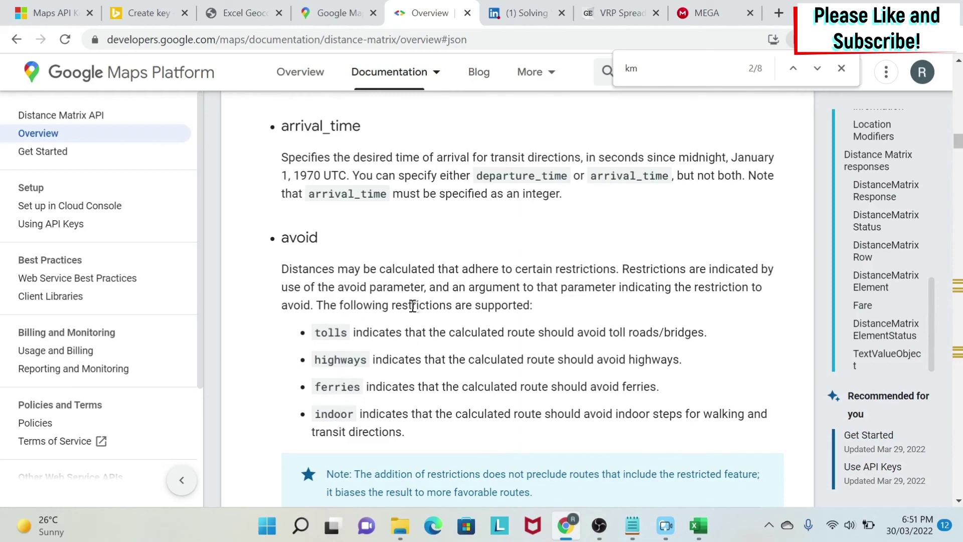
scroll(412, 306, "down", 8)
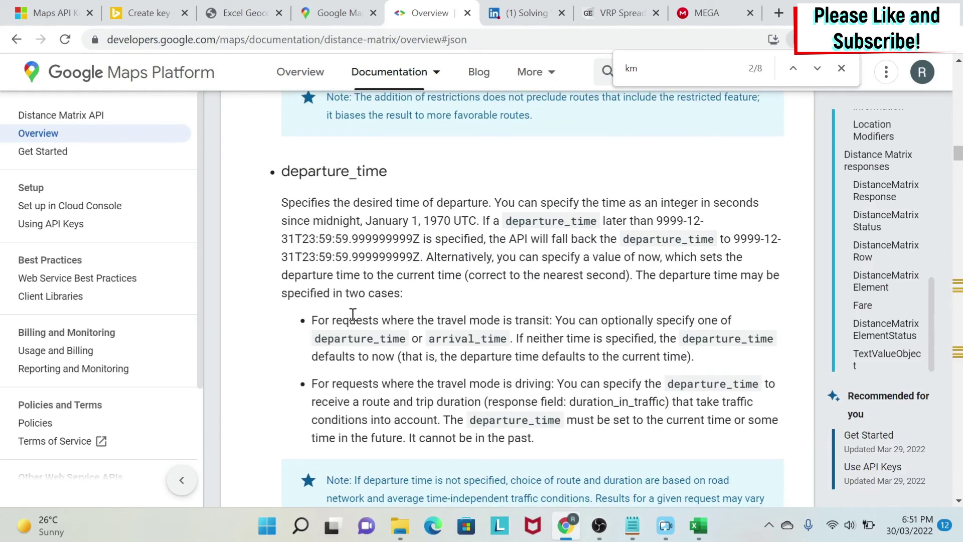
scroll(353, 314, "down", 2)
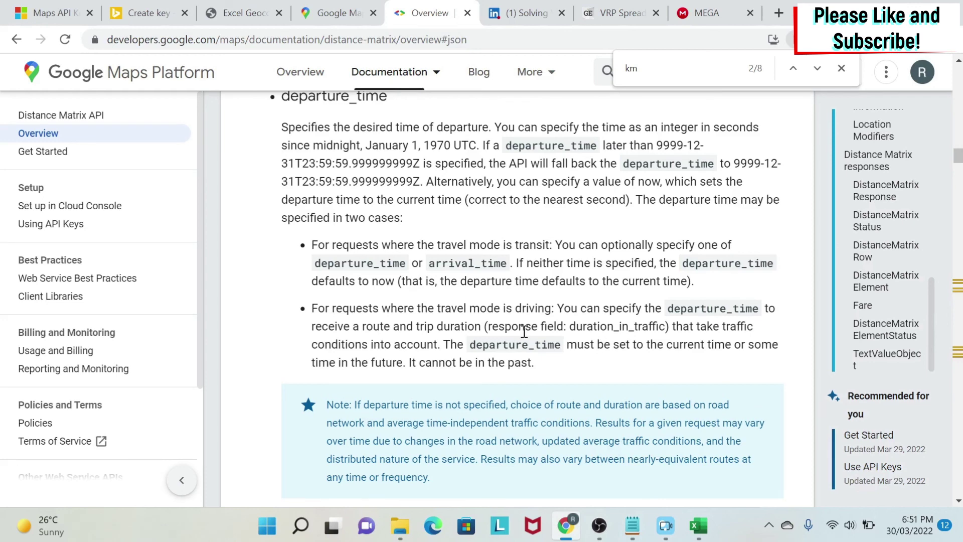
scroll(524, 331, "down", 6)
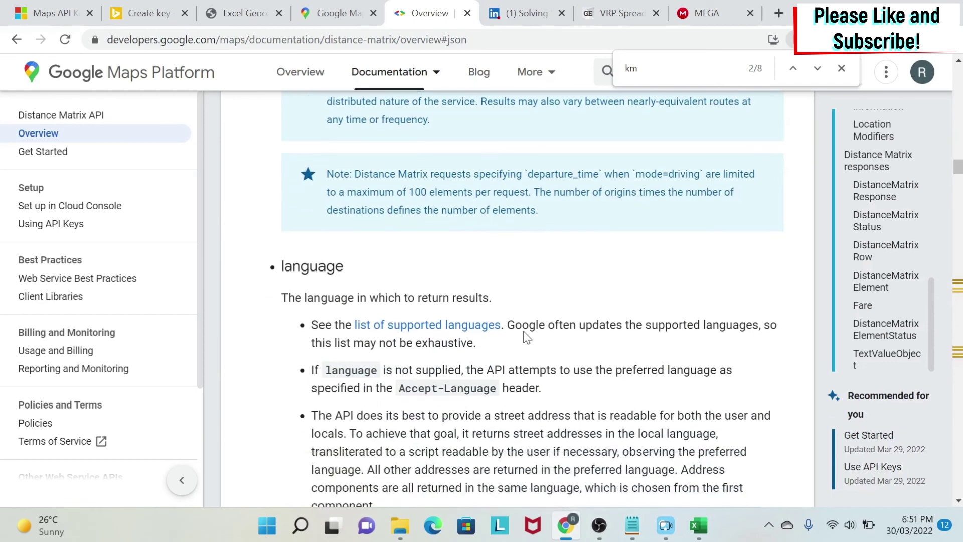
scroll(525, 334, "down", 3)
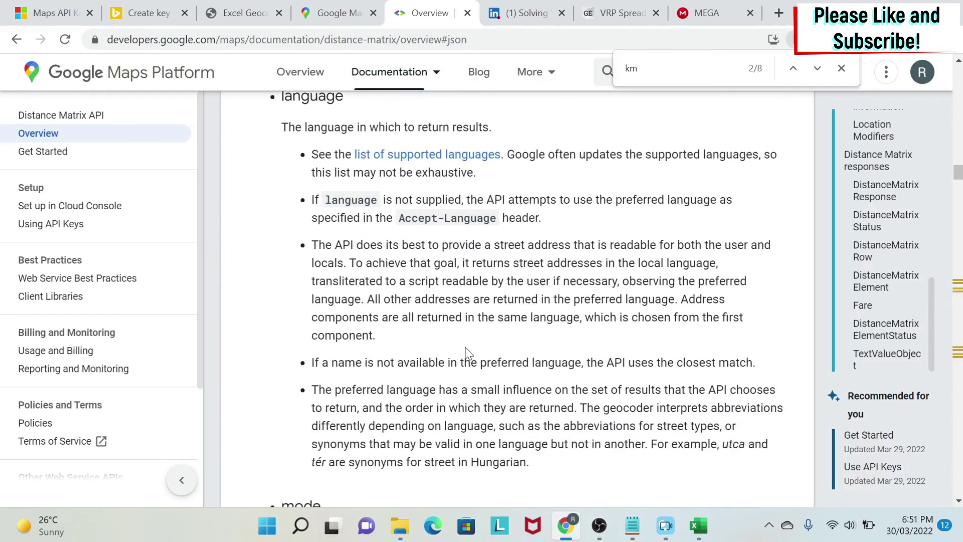
scroll(465, 347, "down", 5)
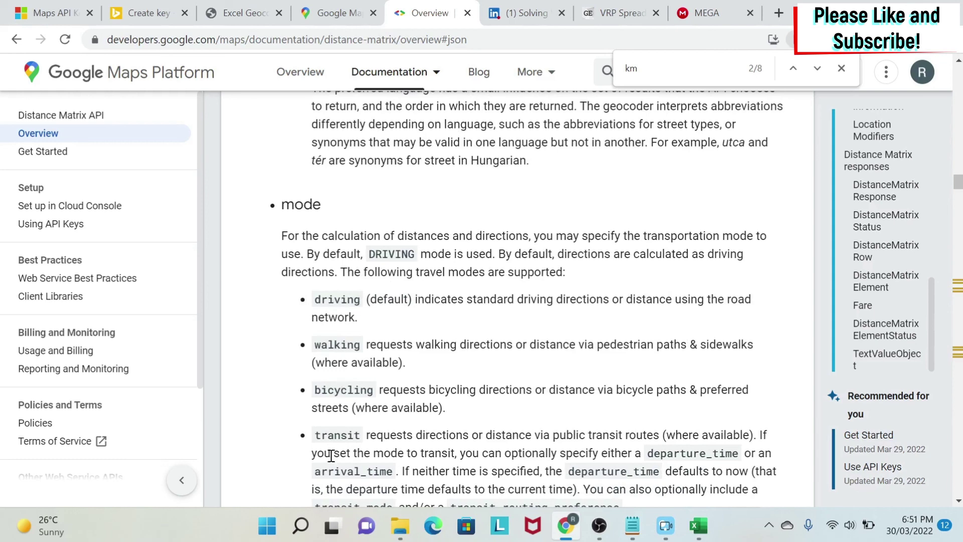
scroll(375, 349, "down", 1)
scroll(375, 350, "down", 5)
scroll(351, 211, "up", 3)
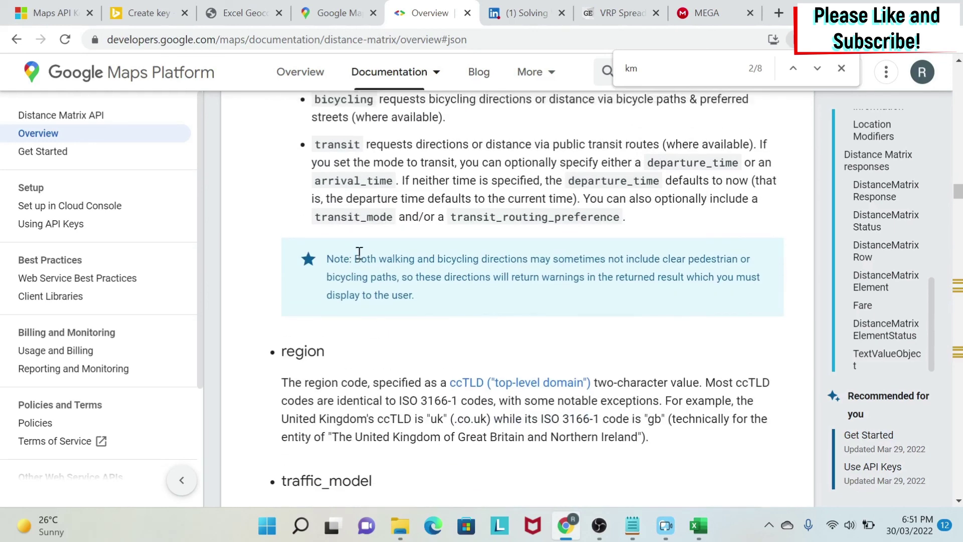
scroll(329, 261, "down", 3)
scroll(328, 265, "down", 3)
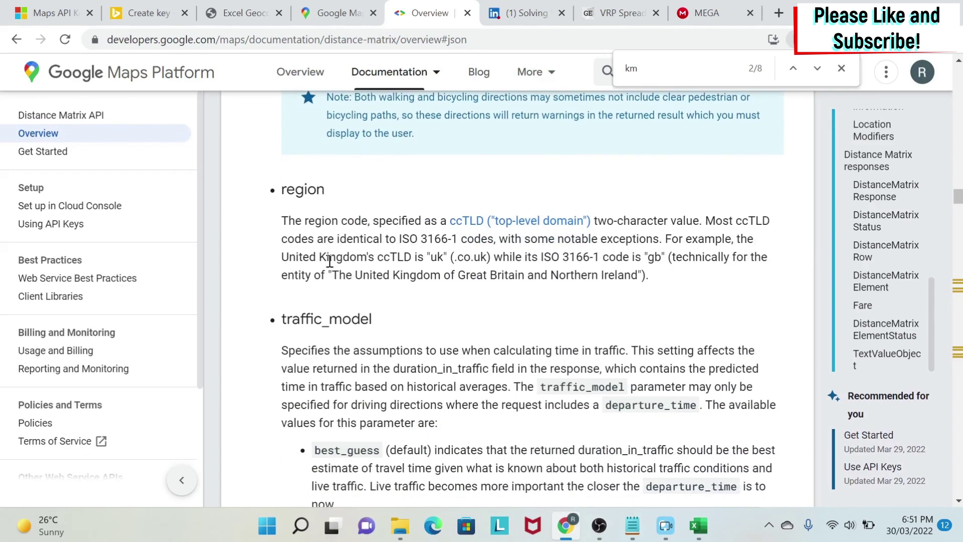
scroll(342, 324, "down", 5)
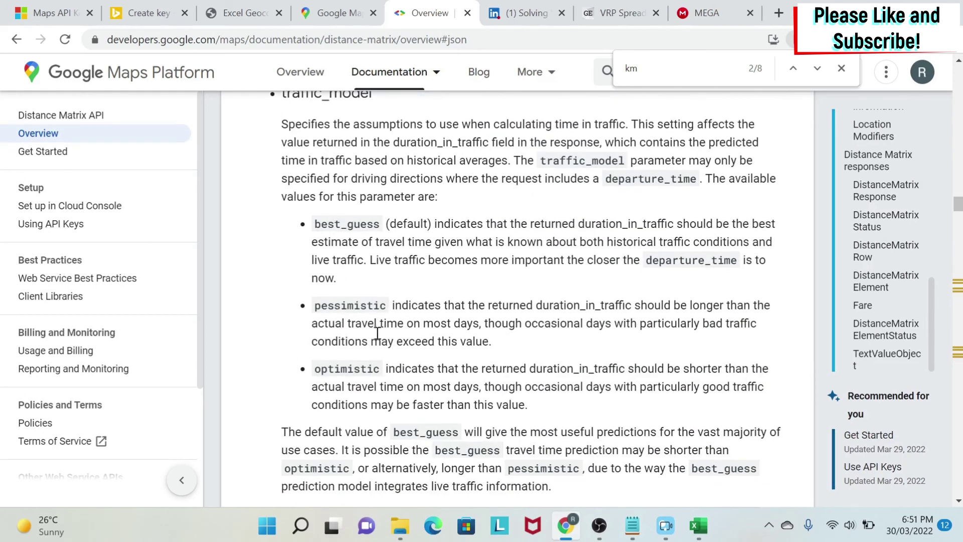
scroll(351, 275, "down", 6)
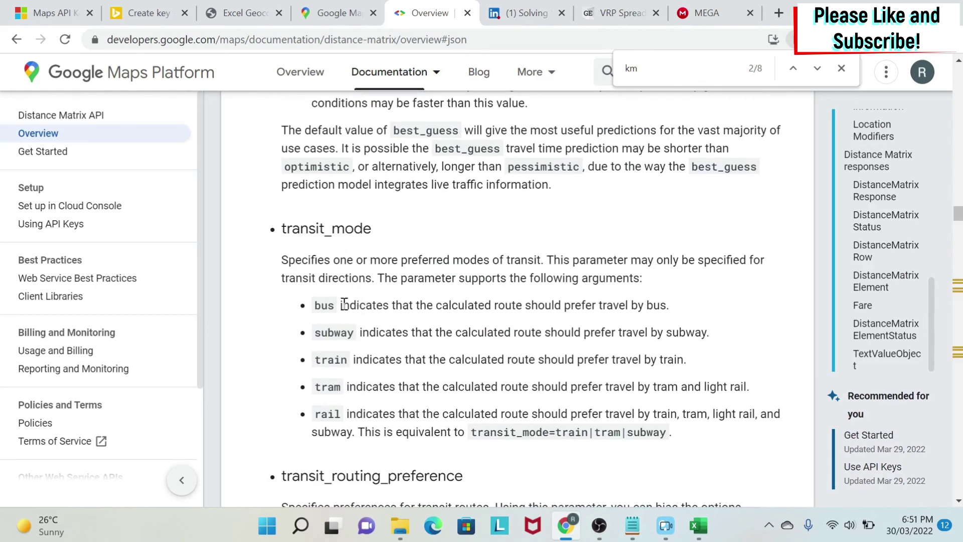
scroll(372, 301, "down", 2)
scroll(372, 301, "down", 3)
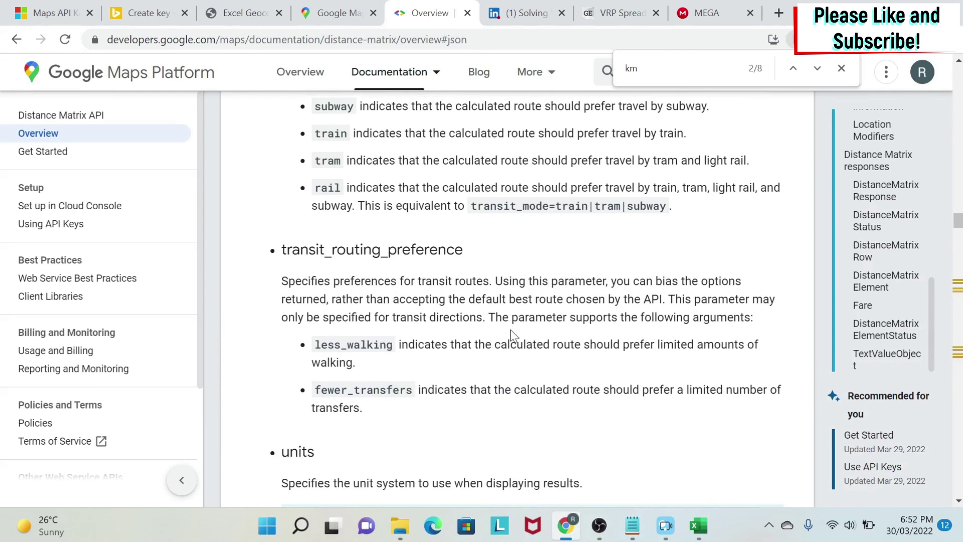